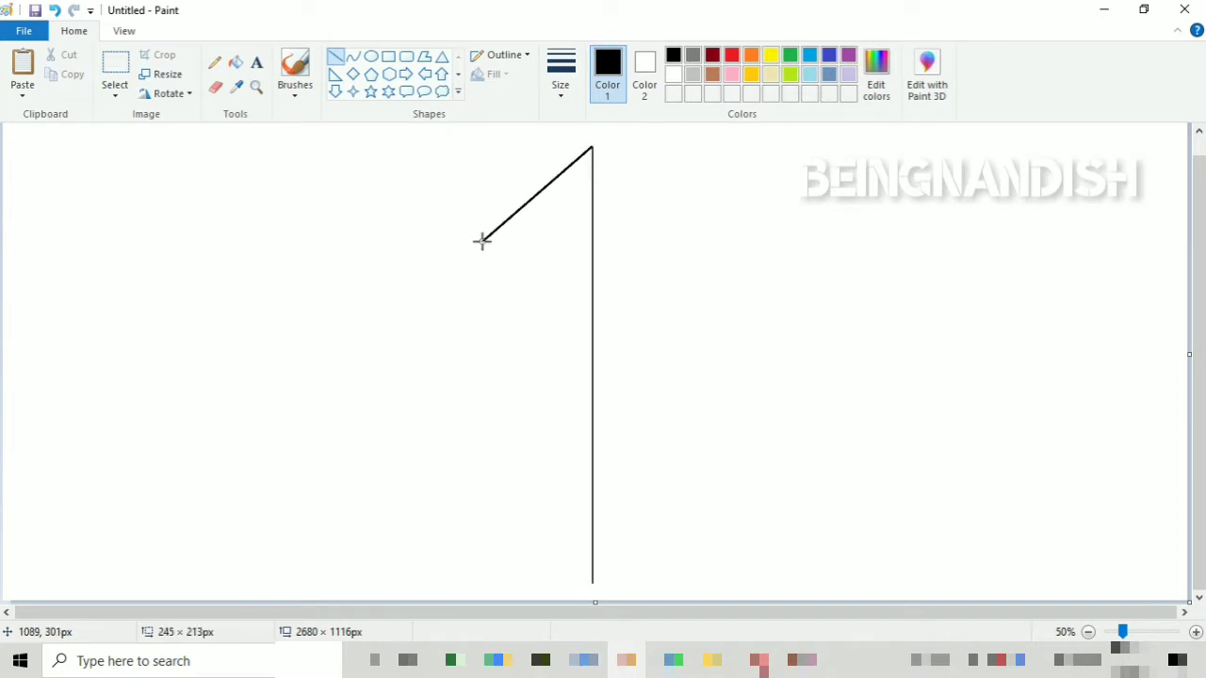
- Undo the straight diagonal line and draw a curved arc about 335 × 343 px as the head's top, starting from the vertical line's upper end
{"action": "key", "text": "ctrl+z"}
{"action": "left_click", "coordinate": [352, 57]}
{"action": "left_click_drag", "start_coordinate": [591, 147], "coordinate": [463, 299]}
{"action": "left_click_drag", "start_coordinate": [533, 202], "coordinate": [443, 223]}
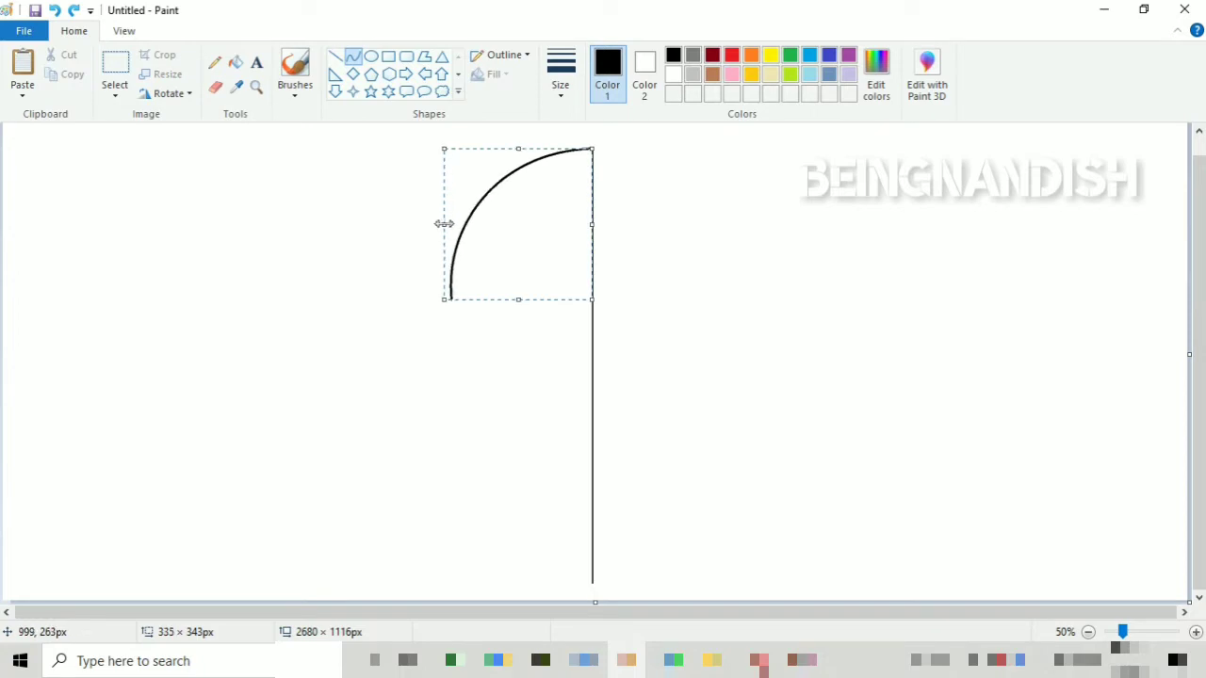
- Continue the half-face outline with joined curves down the cheek and jaw, closing it at the chin on the vertical centre line
{"action": "left_click", "coordinate": [641, 217]}
{"action": "left_click_drag", "start_coordinate": [450, 356], "coordinate": [453, 367]}
{"action": "mouse_move", "coordinate": [452, 337]}
{"action": "left_mouse_down"}
{"action": "mouse_move", "coordinate": [471, 414]}
{"action": "mouse_move", "coordinate": [443, 387]}
{"action": "mouse_move", "coordinate": [465, 388]}
{"action": "mouse_move", "coordinate": [471, 474]}
{"action": "mouse_move", "coordinate": [532, 551]}
{"action": "mouse_move", "coordinate": [525, 562]}
{"action": "mouse_move", "coordinate": [509, 530]}
{"action": "mouse_move", "coordinate": [487, 546]}
{"action": "mouse_move", "coordinate": [593, 572]}
{"action": "mouse_move", "coordinate": [540, 568]}
{"action": "left_mouse_up"}
{"action": "left_click", "coordinate": [457, 336]}
{"action": "left_click", "coordinate": [478, 393]}
{"action": "scroll", "coordinate": [545, 514], "scroll_direction": "up", "scroll_amount": 1}
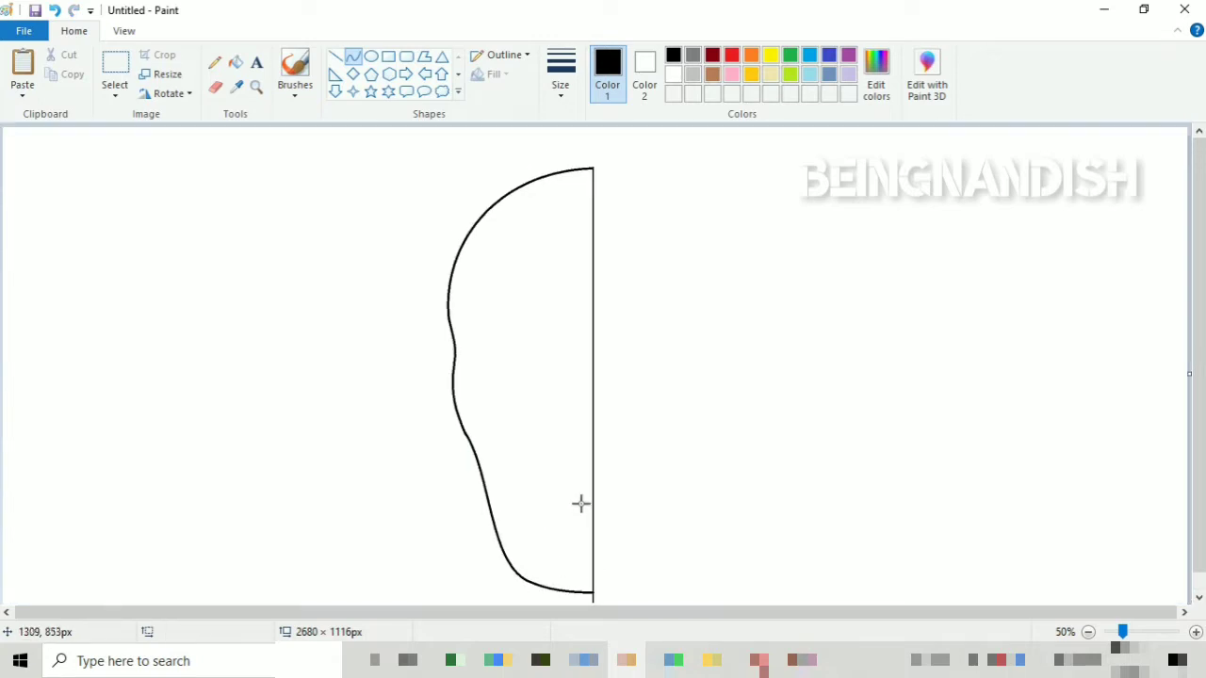
- Draw a closed, jagged eye shape with two pointed upper tips inside the upper half-face using the Pencil
{"action": "left_click", "coordinate": [235, 86]}
{"action": "left_click", "coordinate": [478, 190]}
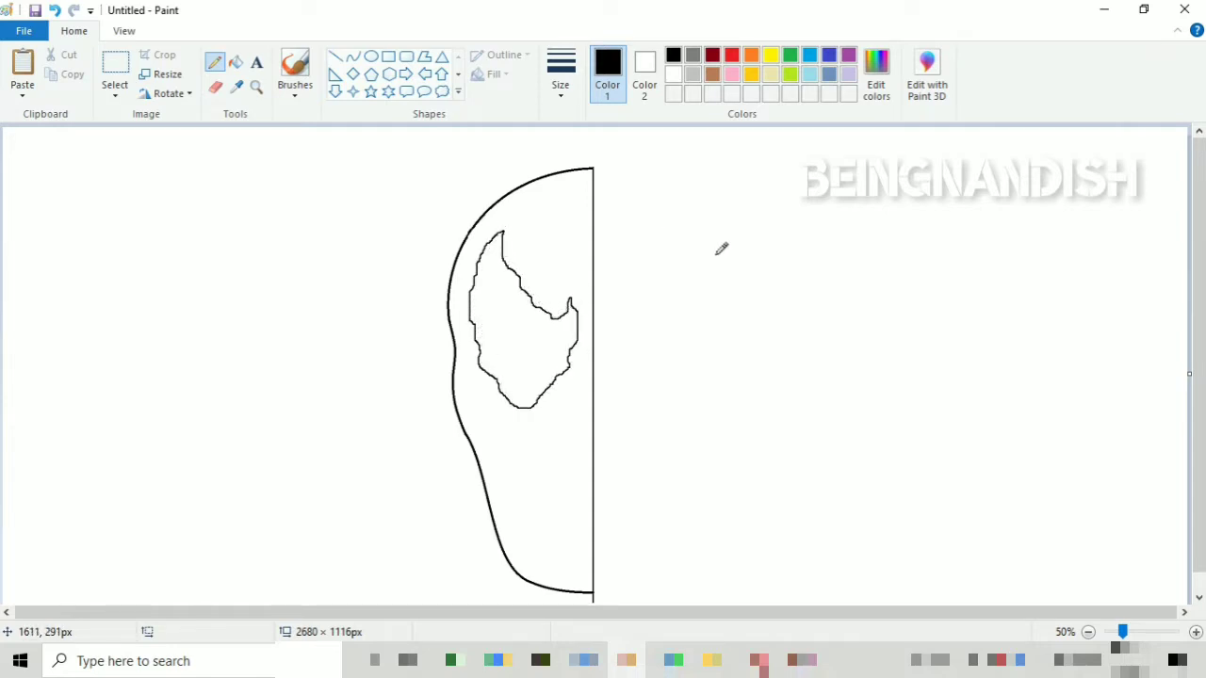
- Draw a curved inner jaw line with the Curve tool, running from below the eye down inside the lower face outline
{"action": "left_click", "coordinate": [352, 57]}
{"action": "mouse_move", "coordinate": [471, 397]}
{"action": "left_mouse_down"}
{"action": "mouse_move", "coordinate": [549, 512]}
{"action": "mouse_move", "coordinate": [552, 558]}
{"action": "mouse_move", "coordinate": [512, 498]}
{"action": "mouse_move", "coordinate": [521, 548]}
{"action": "left_mouse_up"}
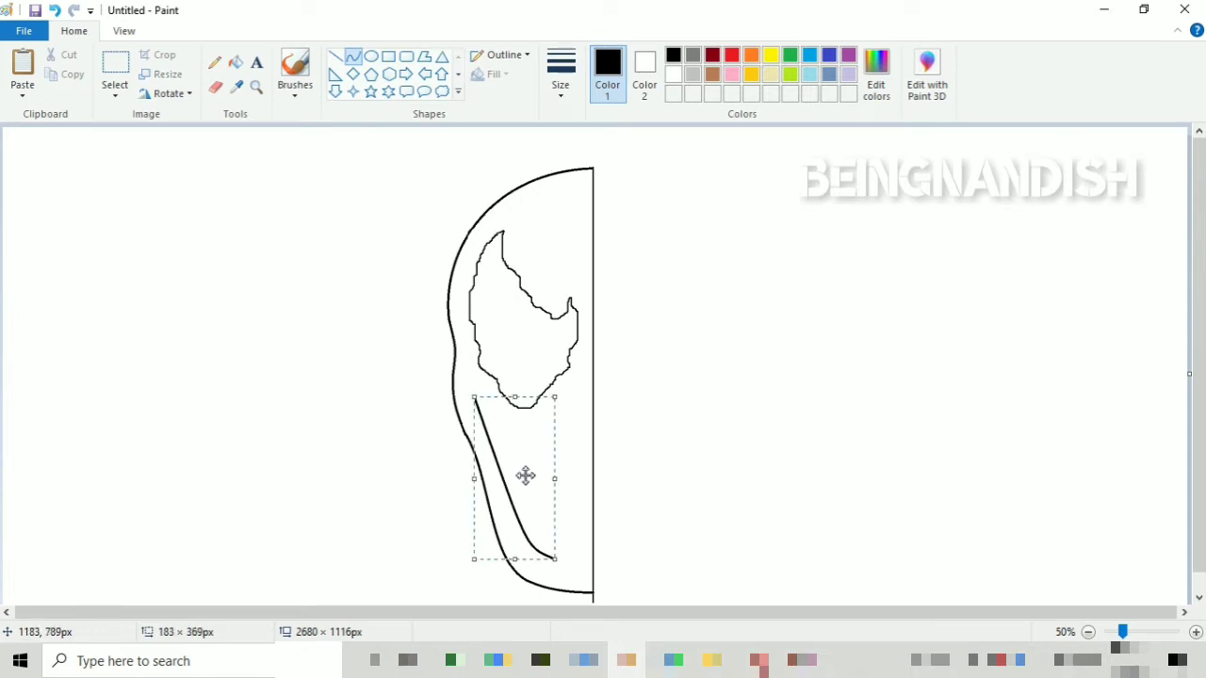
{"action": "mouse_move", "coordinate": [532, 470]}
{"action": "left_mouse_down"}
{"action": "mouse_move", "coordinate": [519, 500]}
{"action": "mouse_move", "coordinate": [534, 478]}
{"action": "left_mouse_up"}
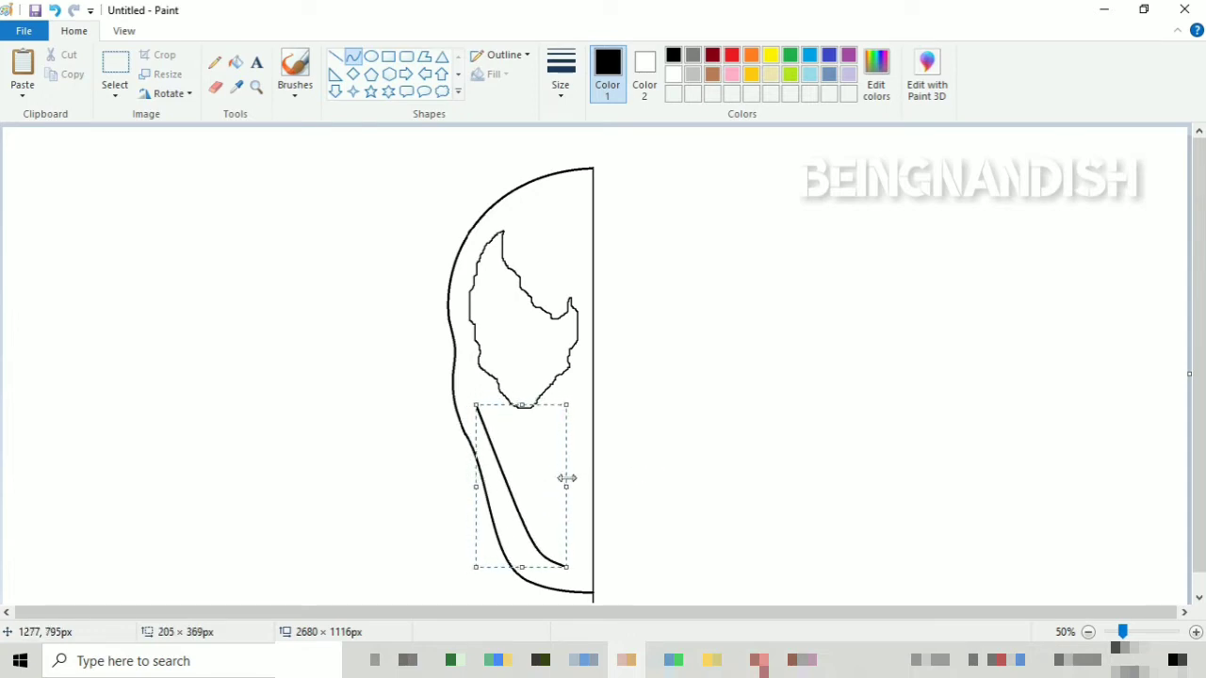
- Extend the inner jaw line to the vertical centre line, undoing the first segment and redrawing it as a smooth curve above the chin
{"action": "left_click", "coordinate": [555, 565]}
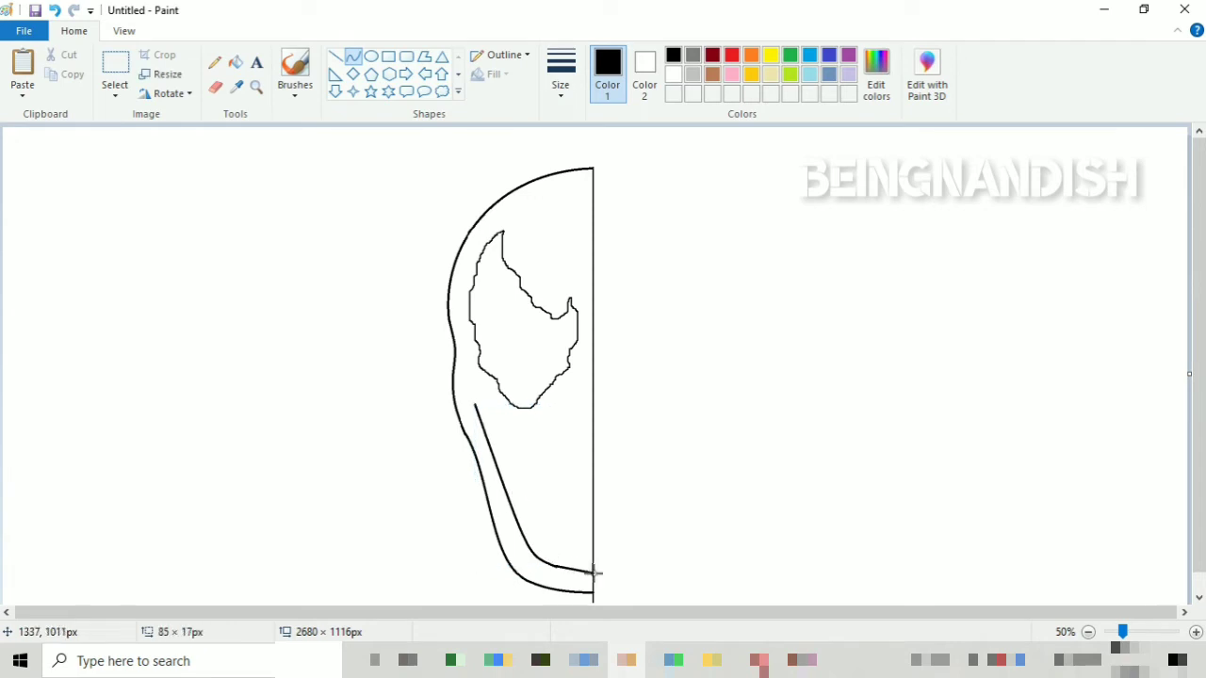
{"action": "key", "text": "ctrl+z"}
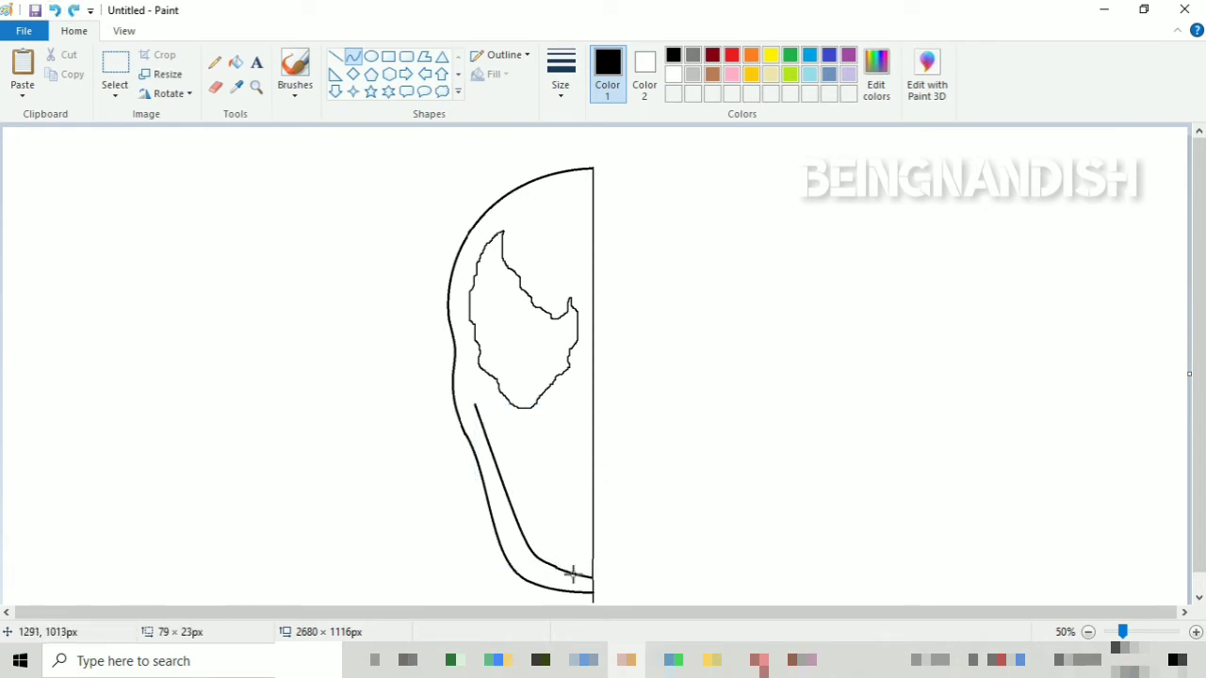
{"action": "left_click_drag", "start_coordinate": [572, 573], "coordinate": [573, 562]}
{"action": "left_click", "coordinate": [123, 31]}
{"action": "left_click", "coordinate": [21, 71]}
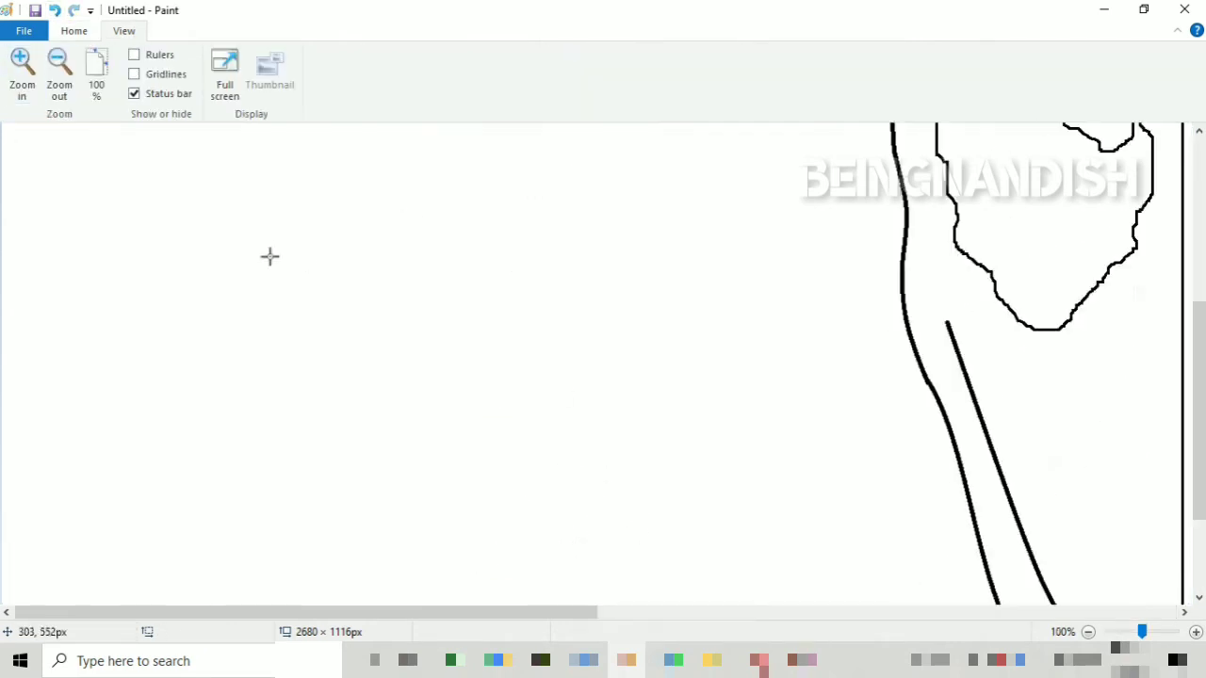
{"action": "scroll", "coordinate": [269, 256], "scroll_direction": "down", "scroll_amount": 2}
{"action": "scroll", "coordinate": [270, 255], "scroll_direction": "right", "scroll_amount": 5}
{"action": "left_click_drag", "start_coordinate": [614, 527], "coordinate": [688, 544]}
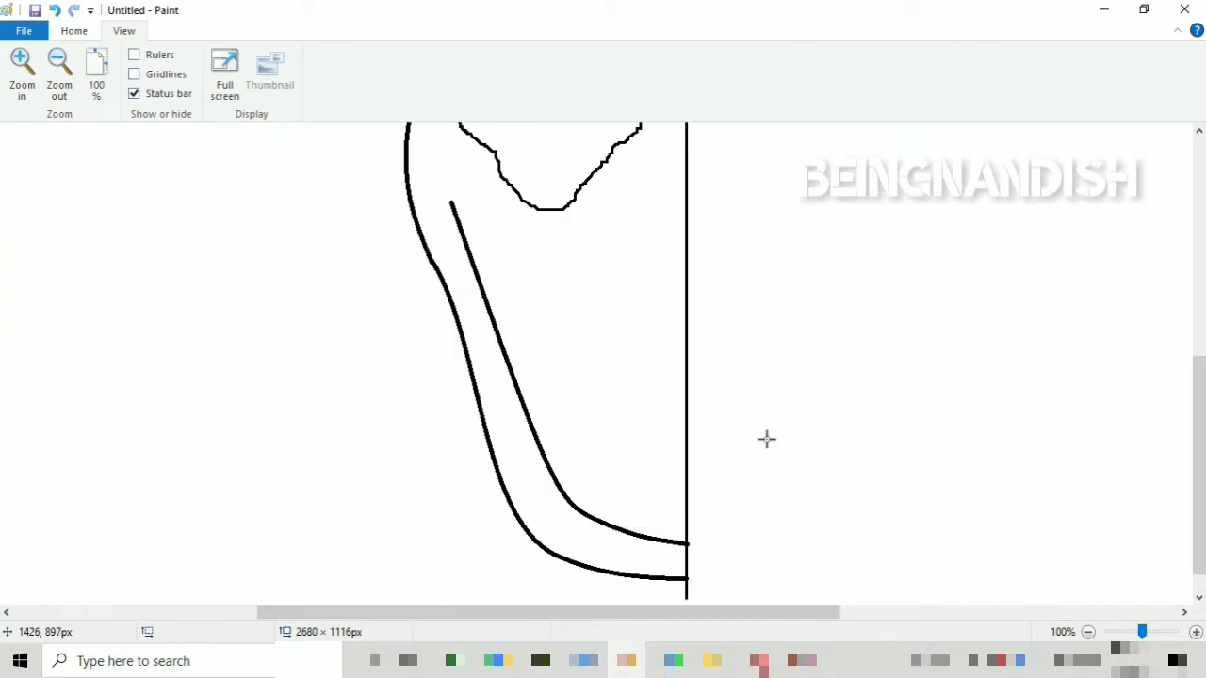
- Draw the upper lip line as a curve dipping beneath the eye from the upper end of the inner jaw line
{"action": "scroll", "coordinate": [1084, 277], "scroll_direction": "up", "scroll_amount": 2}
{"action": "left_click", "coordinate": [73, 30]}
{"action": "mouse_move", "coordinate": [432, 314]}
{"action": "left_mouse_down"}
{"action": "mouse_move", "coordinate": [597, 371]}
{"action": "mouse_move", "coordinate": [506, 368]}
{"action": "mouse_move", "coordinate": [519, 355]}
{"action": "left_mouse_up"}
{"action": "left_click", "coordinate": [506, 369]}
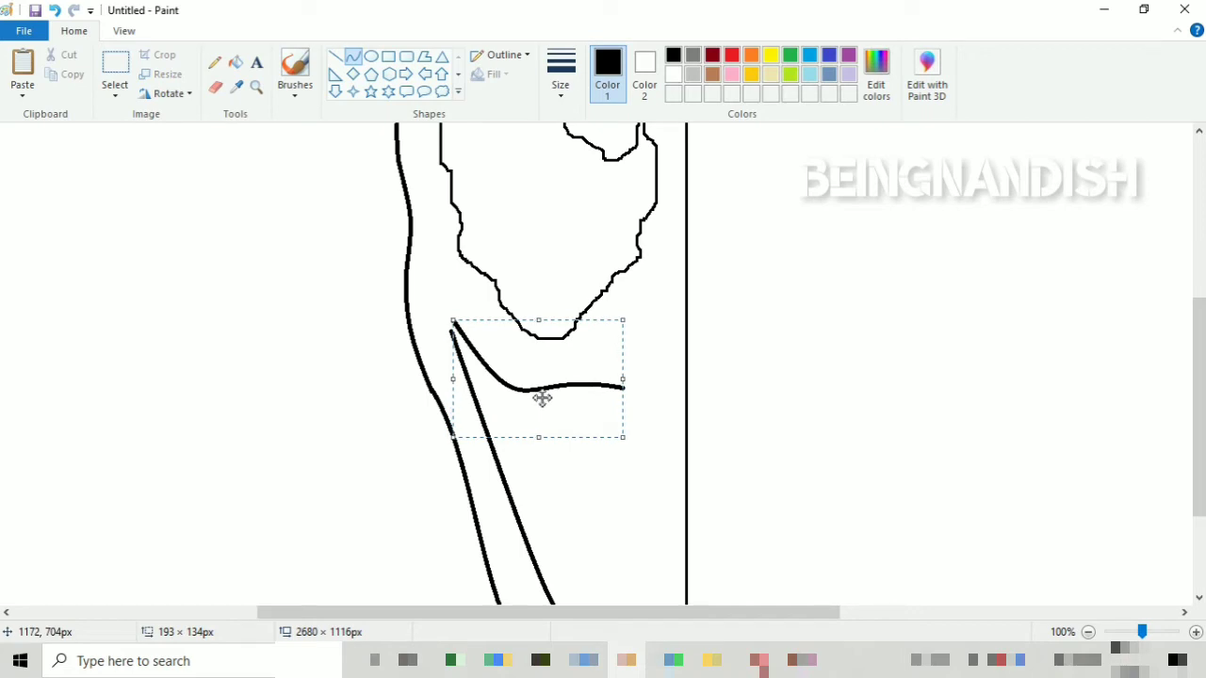
{"action": "left_click", "coordinate": [447, 253]}
- Replace the inner part of the upper lip line with a curve rising to the vertical centre line, about 143 × 48 px
{"action": "left_click", "coordinate": [214, 86]}
{"action": "mouse_move", "coordinate": [614, 387]}
{"action": "left_mouse_down"}
{"action": "mouse_move", "coordinate": [596, 387]}
{"action": "mouse_move", "coordinate": [690, 346]}
{"action": "mouse_move", "coordinate": [619, 358]}
{"action": "mouse_move", "coordinate": [636, 345]}
{"action": "left_mouse_up"}
{"action": "left_click", "coordinate": [352, 57]}
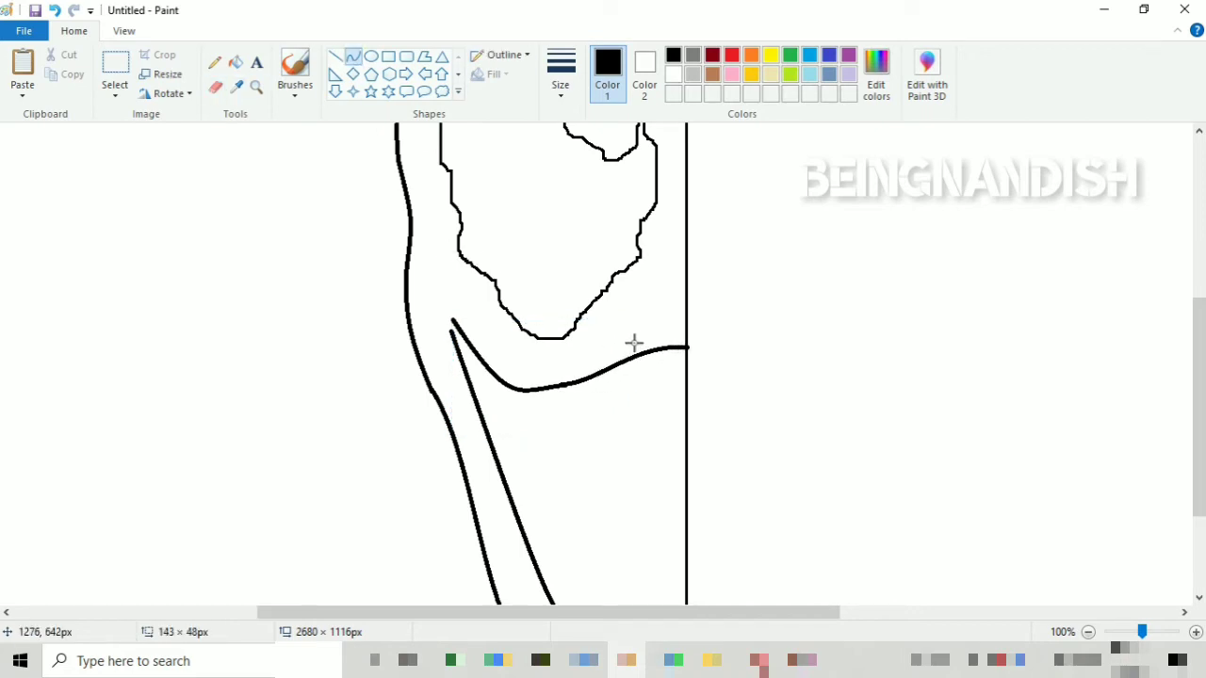
{"action": "left_click", "coordinate": [632, 344]}
{"action": "left_click", "coordinate": [565, 321]}
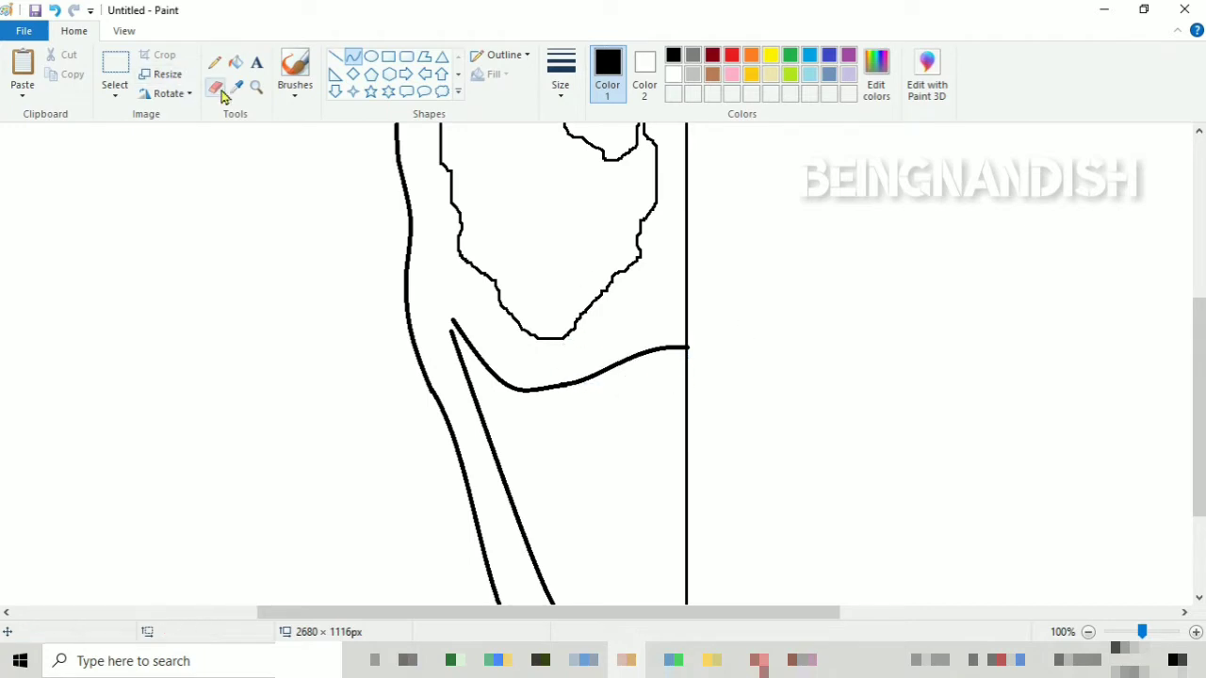
- Extend the upper lip line about 35 × 53 px toward the cheek, erase the jaw line's tip and join it to the lip with a curve
{"action": "left_click_drag", "start_coordinate": [444, 304], "coordinate": [423, 272]}
{"action": "left_click", "coordinate": [423, 272]}
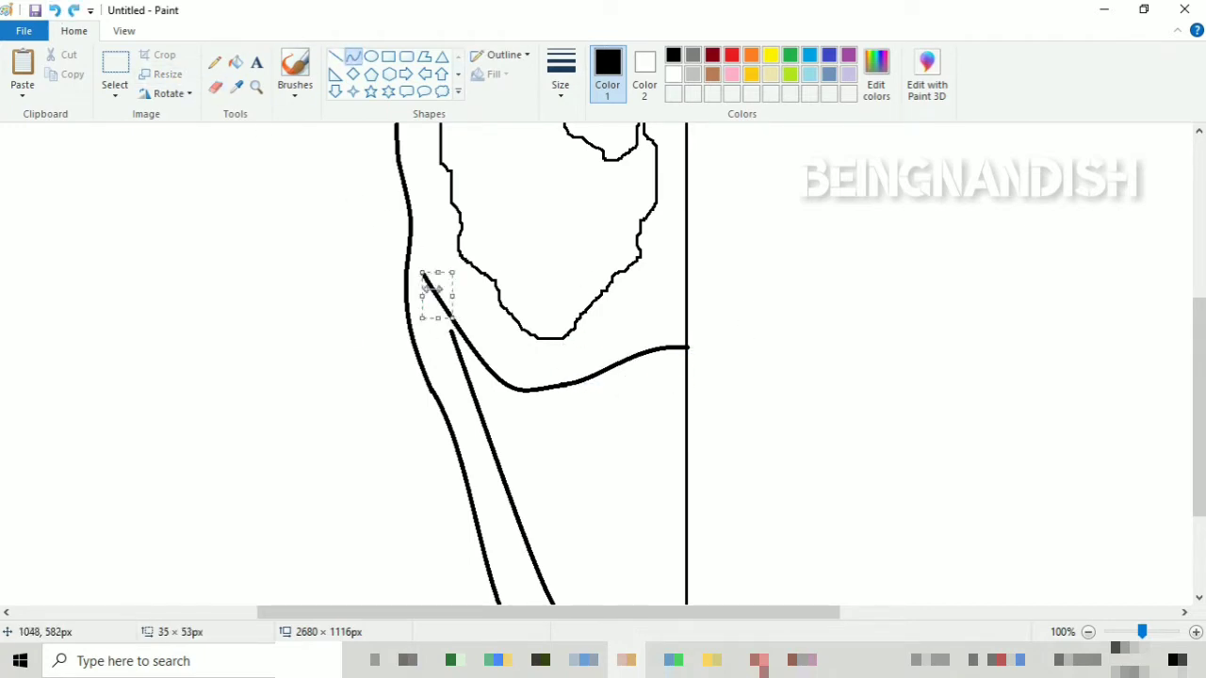
{"action": "left_click", "coordinate": [423, 272]}
{"action": "key", "text": "e"}
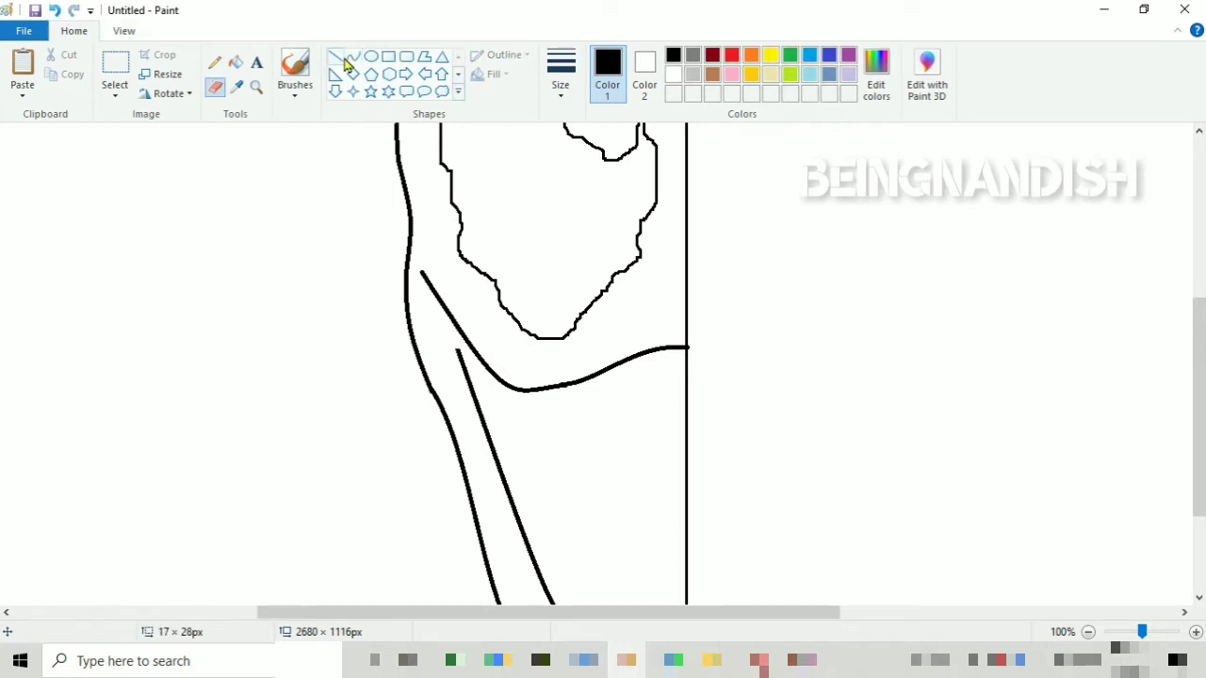
{"action": "left_click", "coordinate": [352, 57]}
{"action": "left_click_drag", "start_coordinate": [458, 350], "coordinate": [435, 294]}
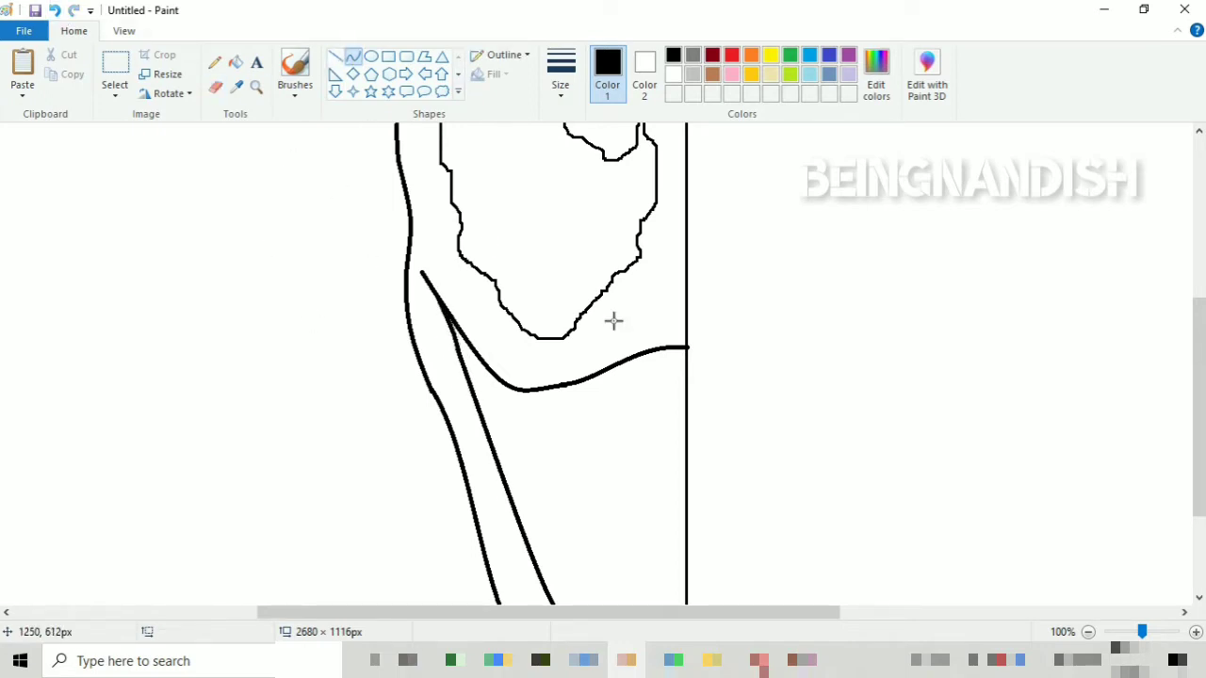
- Erase the jagged lower edge of the eye and redraw it with smooth curves in a thinner line
{"action": "key", "text": "e"}
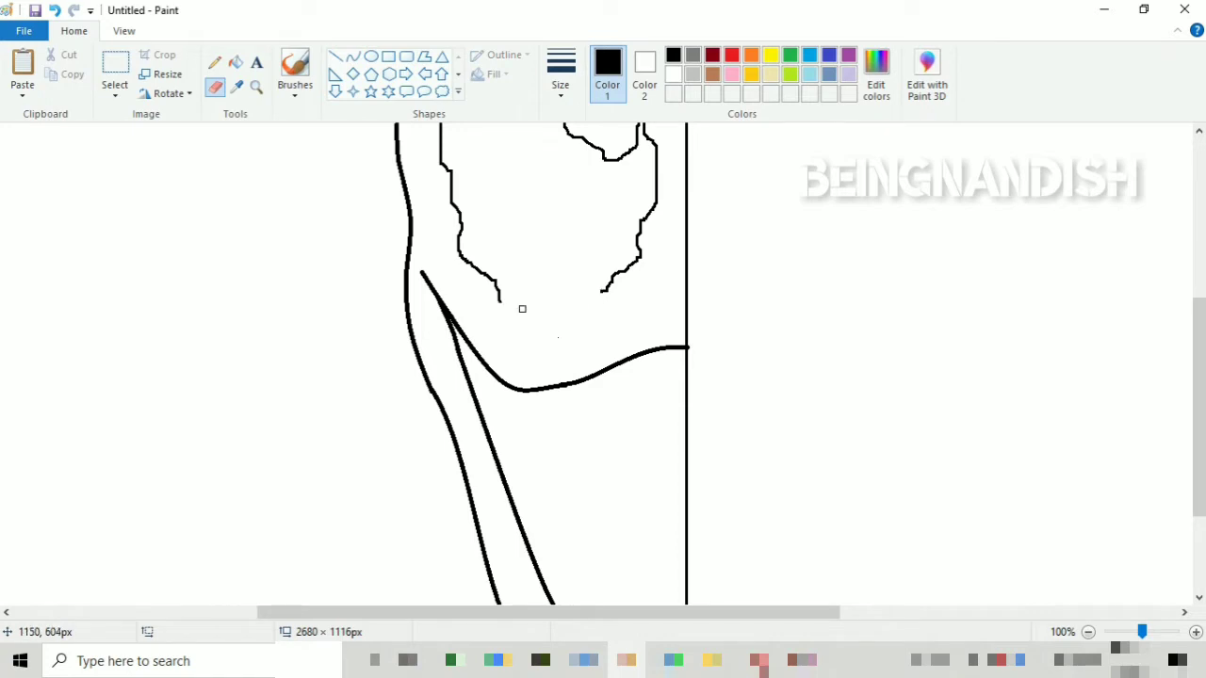
{"action": "left_click", "coordinate": [352, 57]}
{"action": "mouse_move", "coordinate": [497, 300]}
{"action": "left_mouse_down"}
{"action": "mouse_move", "coordinate": [597, 295]}
{"action": "mouse_move", "coordinate": [520, 329]}
{"action": "mouse_move", "coordinate": [584, 339]}
{"action": "mouse_move", "coordinate": [555, 344]}
{"action": "left_mouse_up"}
{"action": "left_click", "coordinate": [560, 74]}
{"action": "left_click", "coordinate": [562, 127]}
{"action": "scroll", "coordinate": [556, 343], "scroll_direction": "up", "scroll_amount": 3}
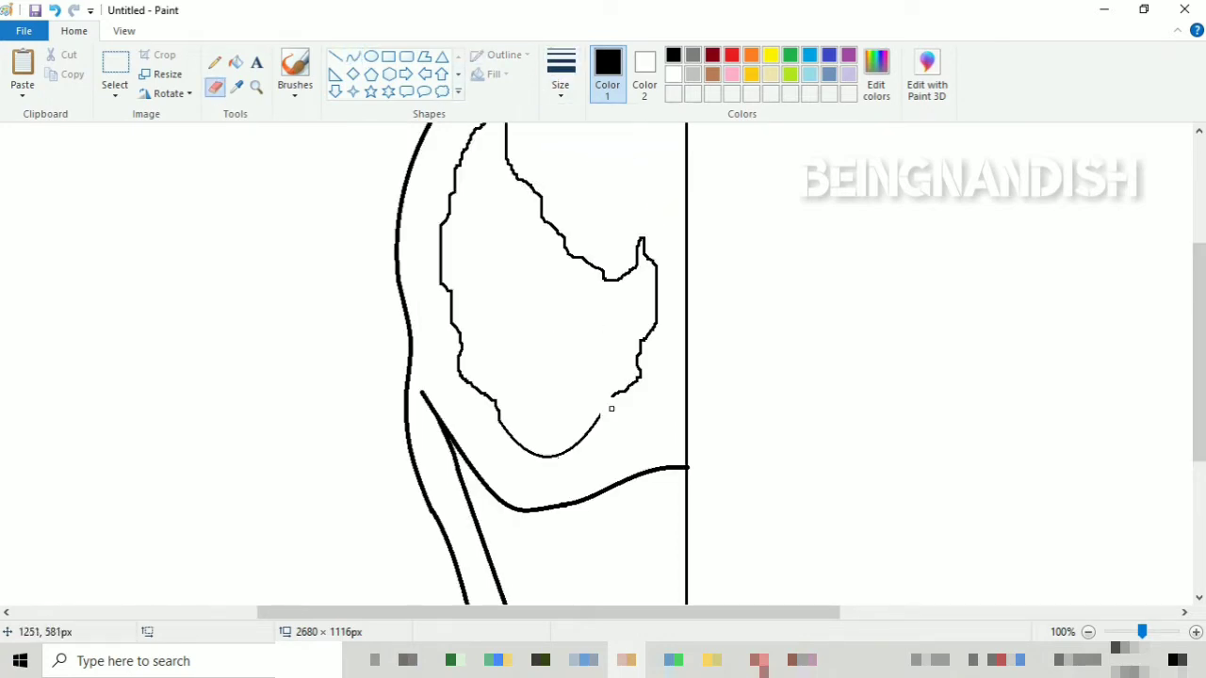
{"action": "left_click", "coordinate": [353, 57]}
{"action": "left_click_drag", "start_coordinate": [599, 417], "coordinate": [640, 375]}
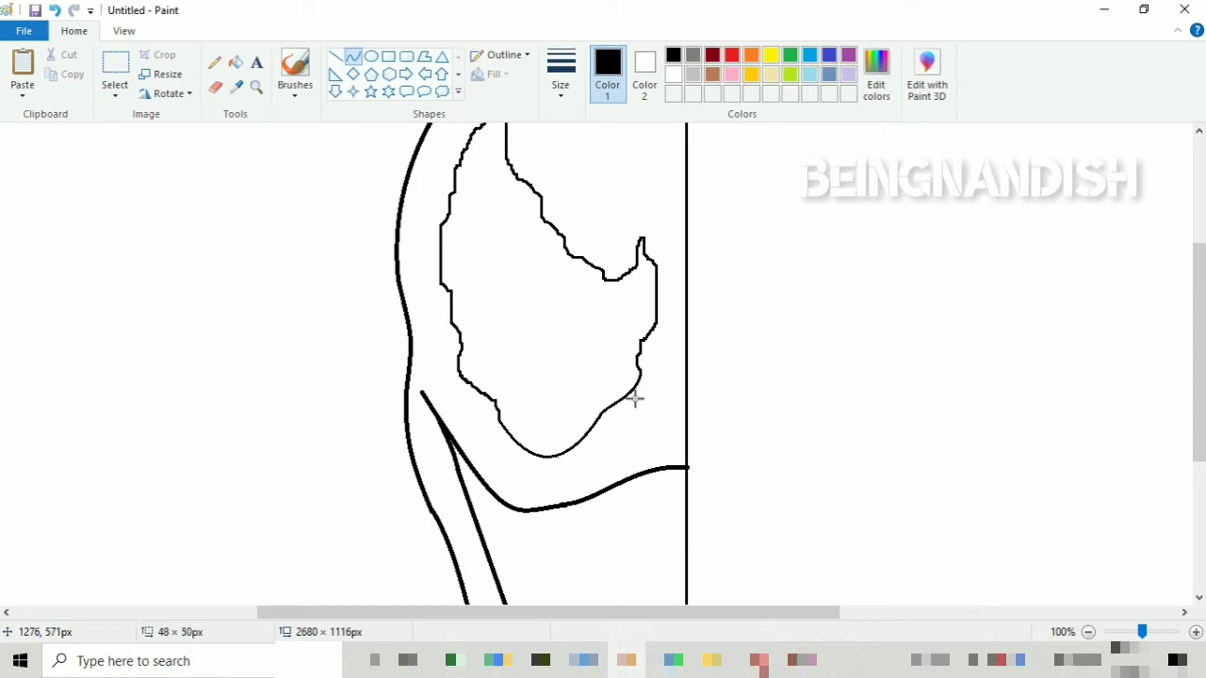
- Erase the spike at the eye's inner corner and redraw it as a curved point of about 34 × 34 px
{"action": "left_click", "coordinate": [215, 86]}
{"action": "mouse_move", "coordinate": [641, 241]}
{"action": "left_mouse_down"}
{"action": "mouse_move", "coordinate": [662, 279]}
{"action": "mouse_move", "coordinate": [637, 266]}
{"action": "mouse_move", "coordinate": [655, 280]}
{"action": "mouse_move", "coordinate": [654, 250]}
{"action": "left_mouse_up"}
{"action": "left_click", "coordinate": [353, 57]}
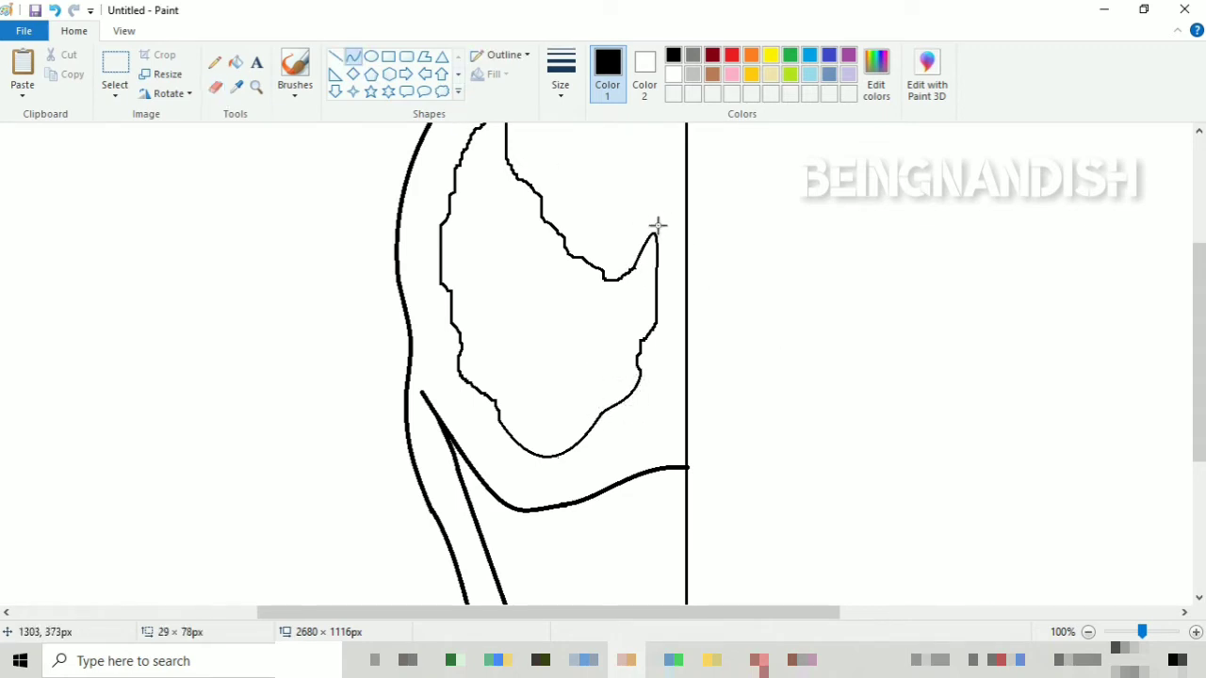
{"action": "left_click", "coordinate": [215, 86]}
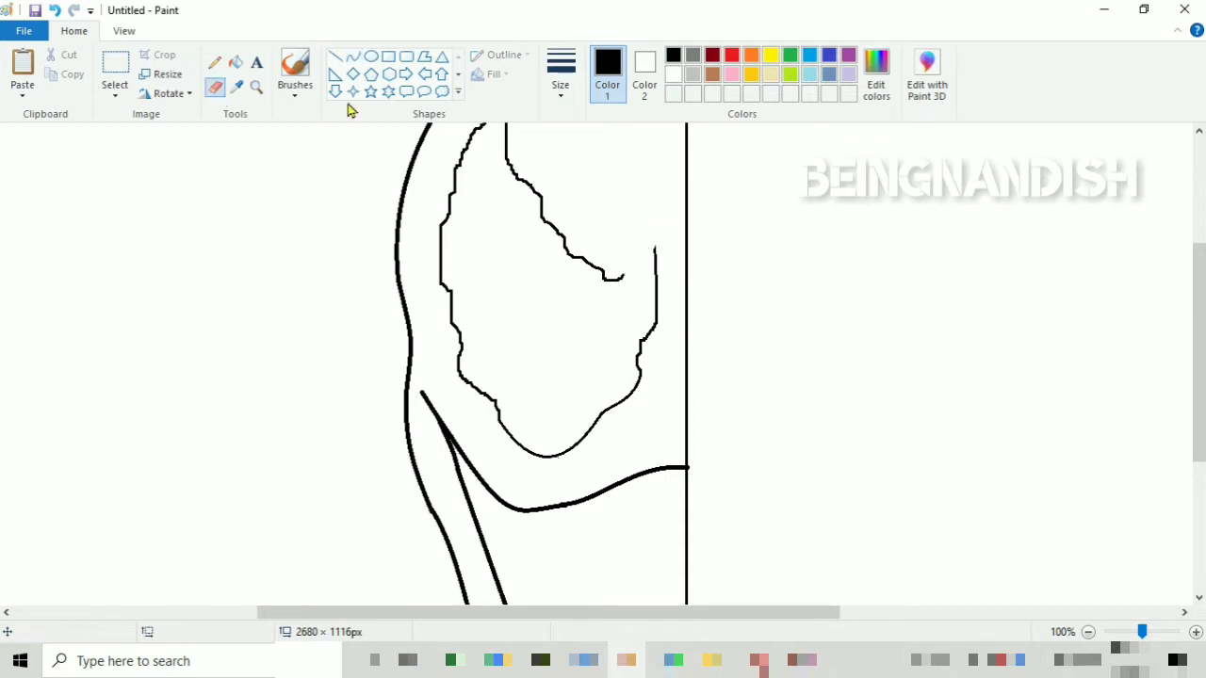
{"action": "left_click", "coordinate": [353, 56]}
{"action": "left_click_drag", "start_coordinate": [622, 275], "coordinate": [654, 247]}
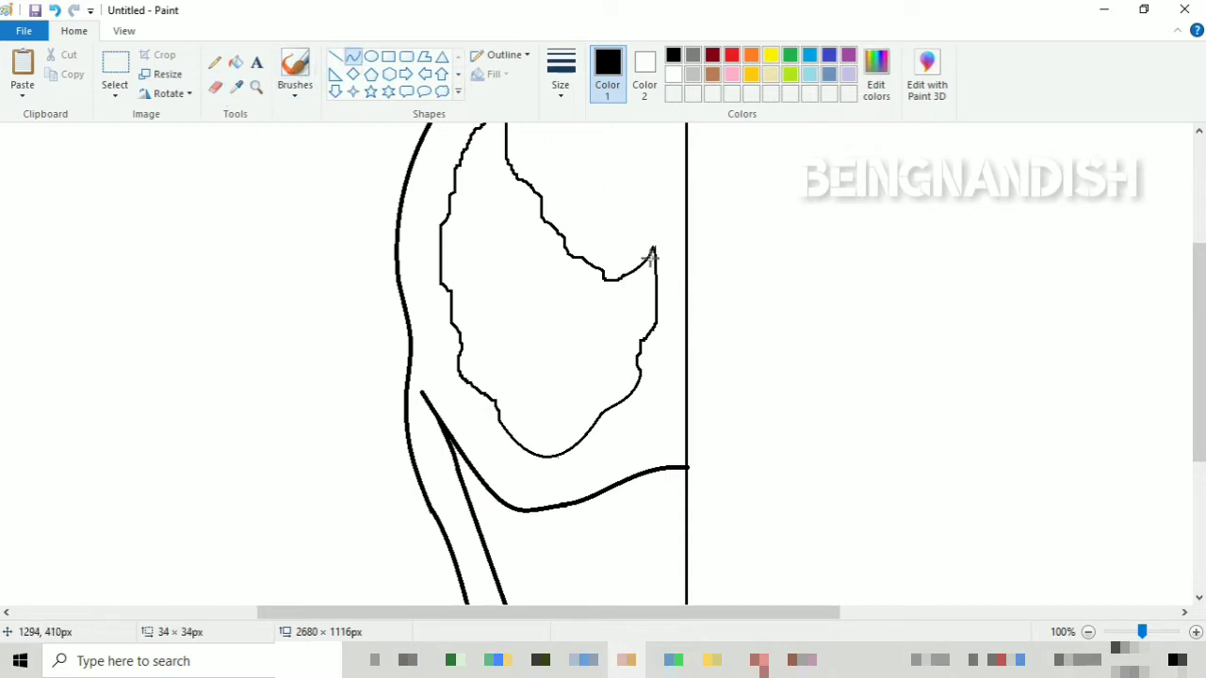
- Erase the eye's upper outer tip and redraw it with a curved line
{"action": "scroll", "coordinate": [621, 232], "scroll_direction": "up", "scroll_amount": 2}
{"action": "left_click", "coordinate": [215, 86]}
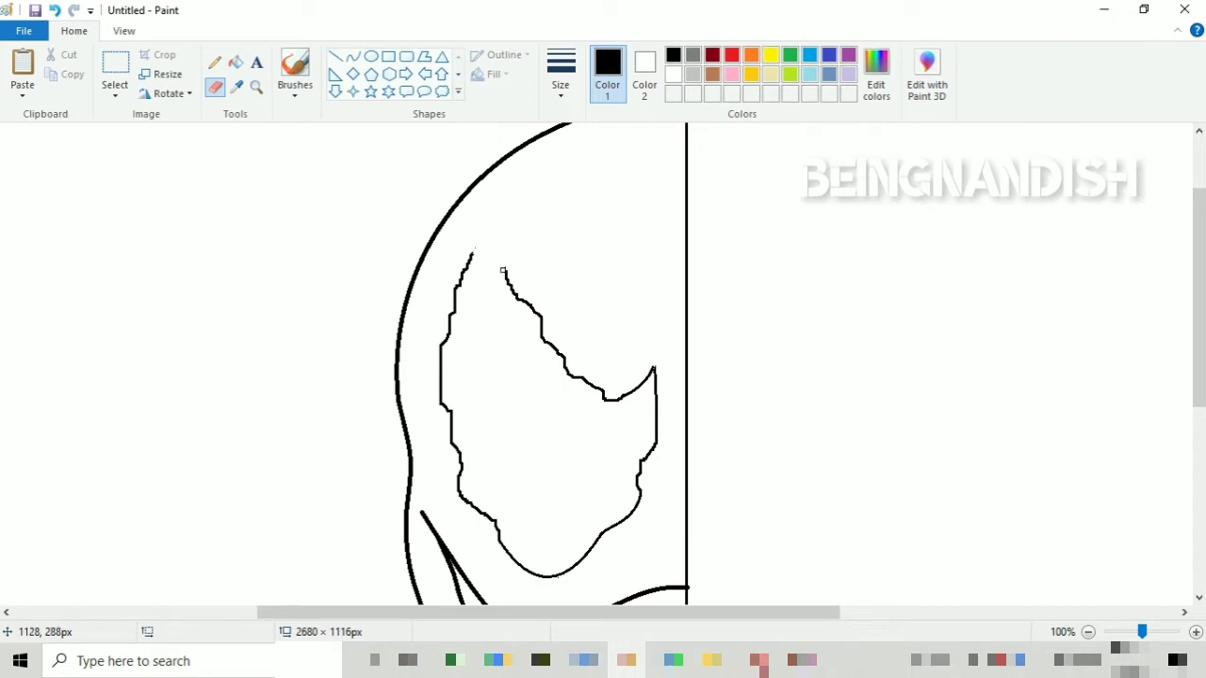
{"action": "left_click", "coordinate": [353, 57]}
{"action": "mouse_move", "coordinate": [475, 252]}
{"action": "left_mouse_down"}
{"action": "mouse_move", "coordinate": [506, 278]}
{"action": "mouse_move", "coordinate": [497, 192]}
{"action": "mouse_move", "coordinate": [490, 236]}
{"action": "left_mouse_up"}
{"action": "left_click", "coordinate": [613, 194]}
- Draw a thin wavy gum line beneath the inner part of the upper lip, ending at the vertical centre line
{"action": "scroll", "coordinate": [613, 194], "scroll_direction": "down", "scroll_amount": 4}
{"action": "left_click", "coordinate": [125, 31]}
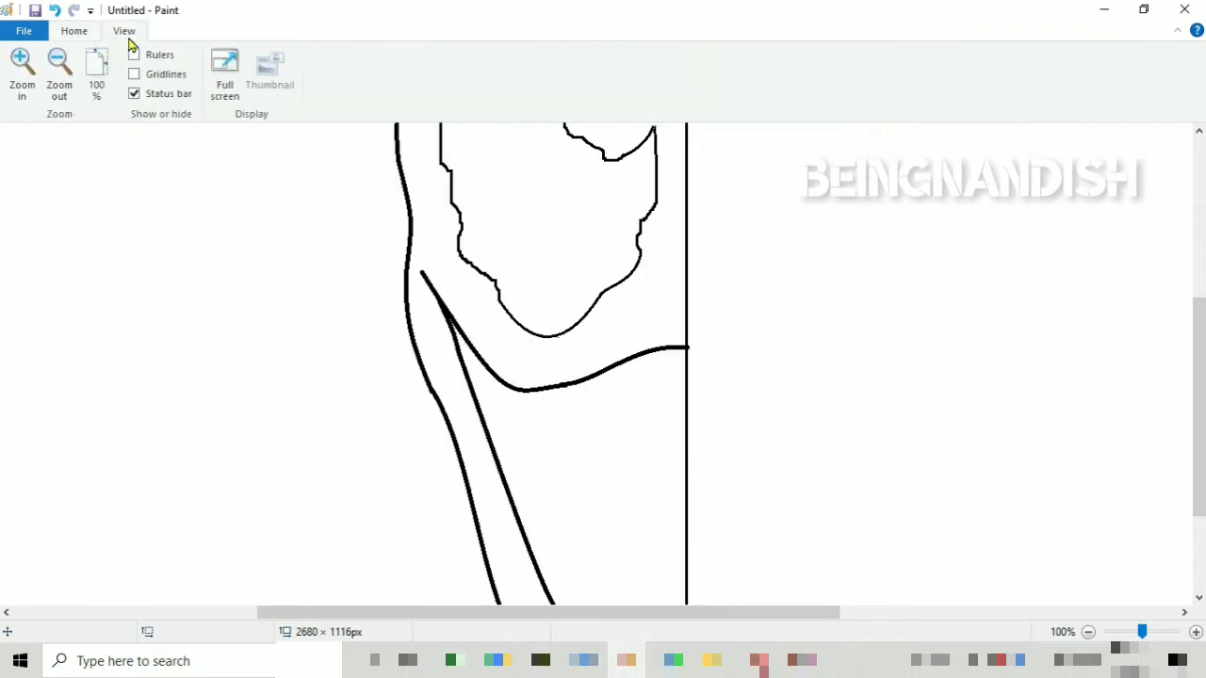
{"action": "scroll", "coordinate": [288, 167], "scroll_direction": "down", "scroll_amount": 1}
{"action": "scroll", "coordinate": [236, 183], "scroll_direction": "up", "scroll_amount": 1}
{"action": "scroll", "coordinate": [603, 368], "scroll_direction": "down", "scroll_amount": 3}
{"action": "left_click", "coordinate": [73, 32]}
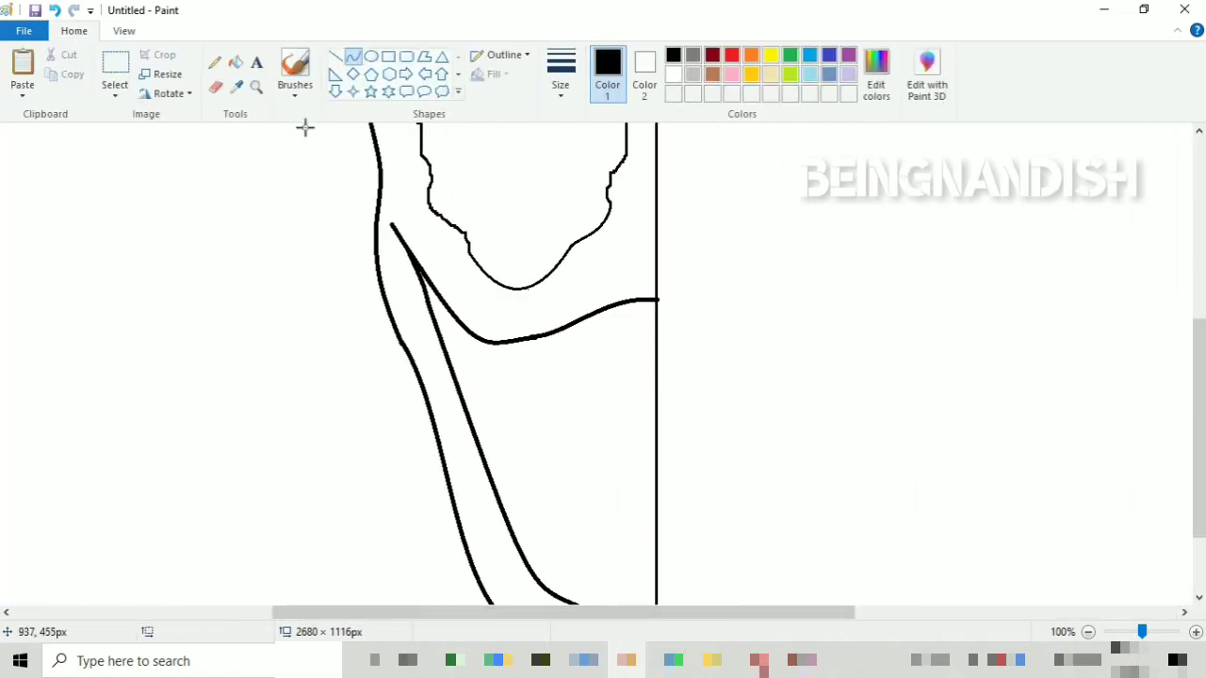
{"action": "mouse_move", "coordinate": [557, 330]}
{"action": "left_mouse_down"}
{"action": "mouse_move", "coordinate": [603, 323]}
{"action": "mouse_move", "coordinate": [598, 339]}
{"action": "mouse_move", "coordinate": [632, 323]}
{"action": "left_mouse_up"}
{"action": "left_click", "coordinate": [215, 87]}
{"action": "key", "text": "ctrl+z"}
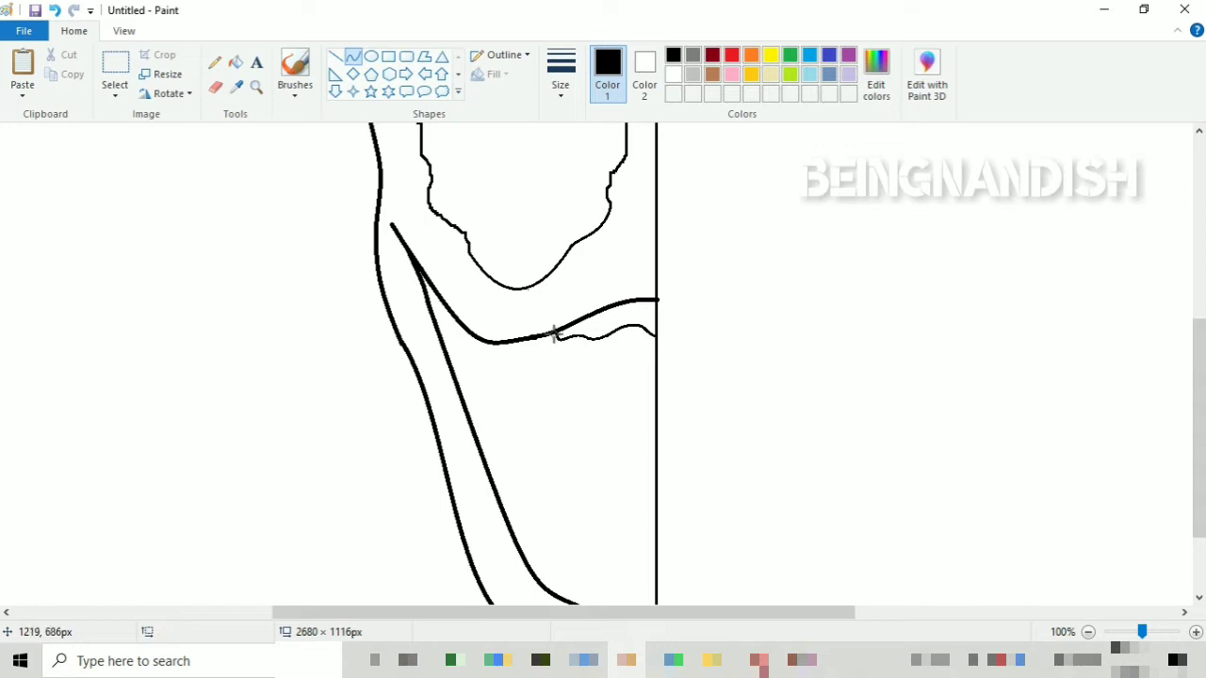
- Draw four long, pointed, curved teeth hanging from the gum line up to the vertical centre line
{"action": "mouse_move", "coordinate": [555, 336]}
{"action": "left_mouse_down"}
{"action": "mouse_move", "coordinate": [562, 418]}
{"action": "mouse_move", "coordinate": [554, 403]}
{"action": "left_mouse_up"}
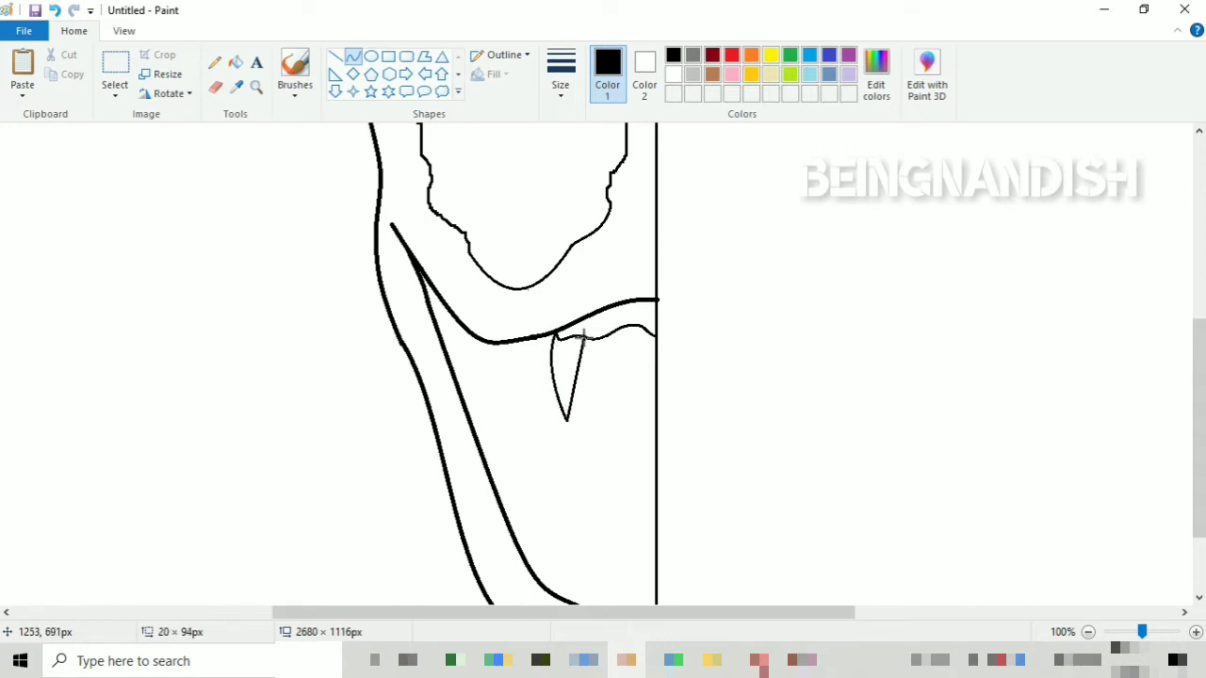
{"action": "mouse_move", "coordinate": [583, 336]}
{"action": "left_mouse_down"}
{"action": "mouse_move", "coordinate": [587, 409]}
{"action": "mouse_move", "coordinate": [579, 377]}
{"action": "mouse_move", "coordinate": [619, 328]}
{"action": "mouse_move", "coordinate": [609, 372]}
{"action": "mouse_move", "coordinate": [672, 368]}
{"action": "mouse_move", "coordinate": [615, 330]}
{"action": "left_mouse_up"}
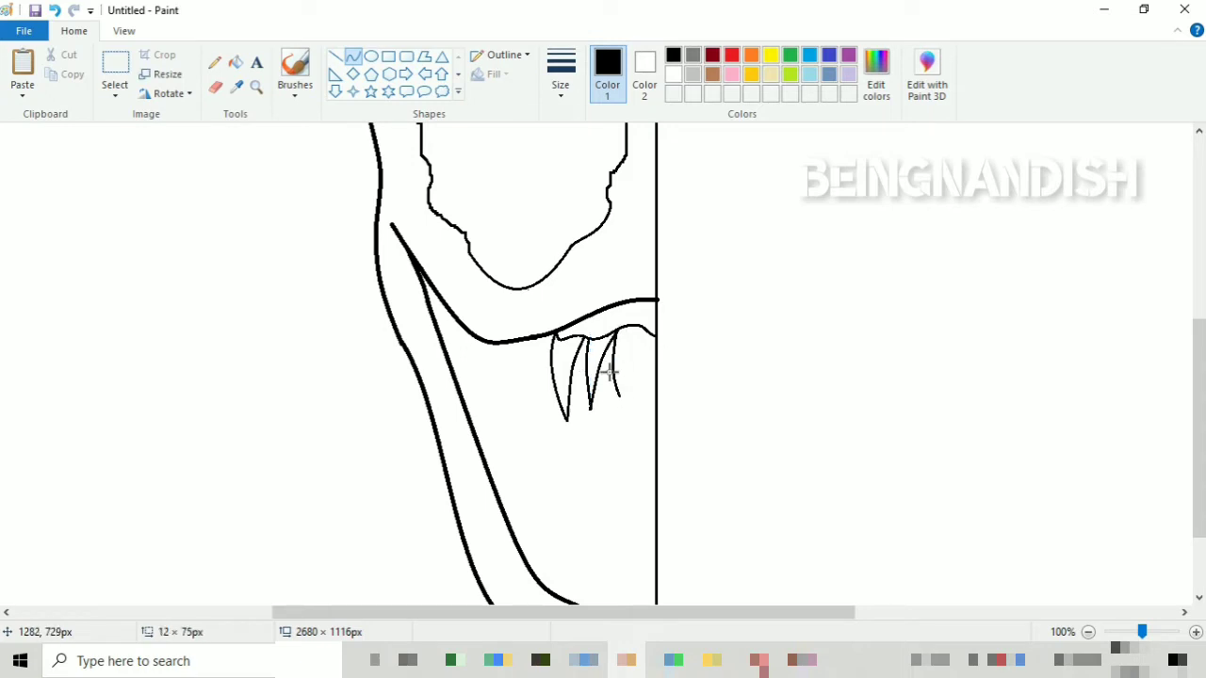
{"action": "mouse_move", "coordinate": [611, 372]}
{"action": "left_mouse_down"}
{"action": "mouse_move", "coordinate": [618, 393]}
{"action": "mouse_move", "coordinate": [654, 377]}
{"action": "mouse_move", "coordinate": [628, 387]}
{"action": "left_mouse_up"}
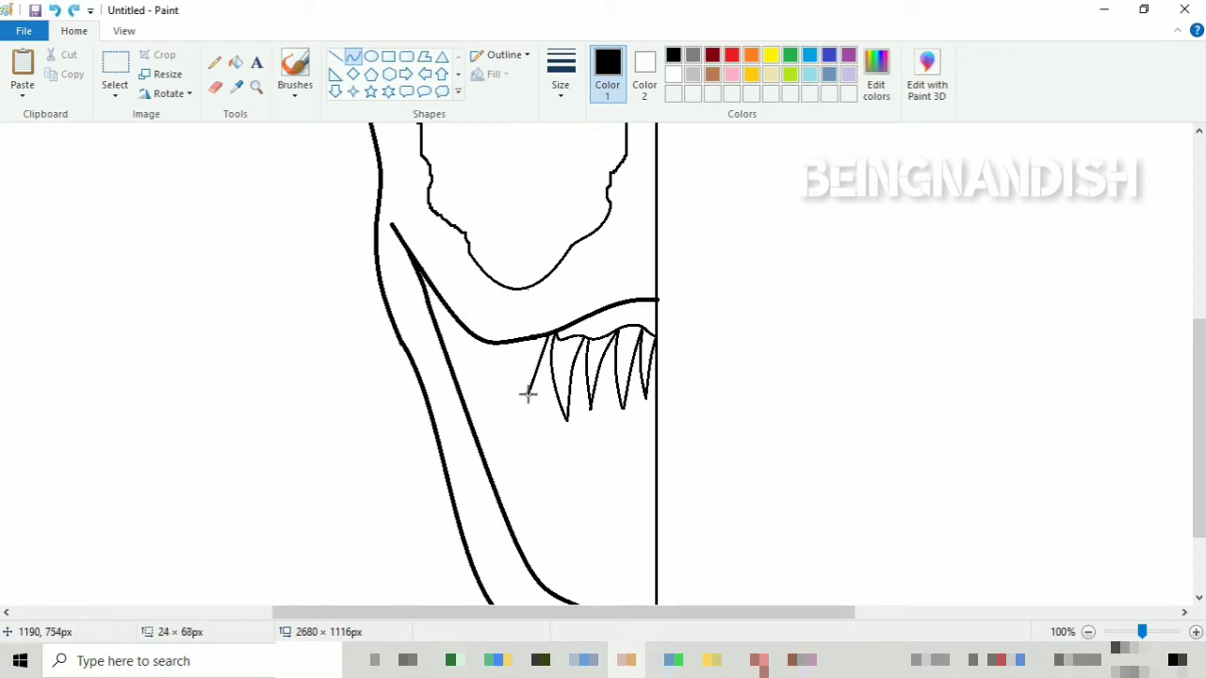
- Continue the upper teeth along the lip line toward the mouth corner with progressively smaller curved fangs
{"action": "mouse_move", "coordinate": [527, 394]}
{"action": "left_mouse_down"}
{"action": "mouse_move", "coordinate": [528, 372]}
{"action": "mouse_move", "coordinate": [532, 391]}
{"action": "mouse_move", "coordinate": [512, 381]}
{"action": "left_mouse_up"}
{"action": "left_click", "coordinate": [488, 339]}
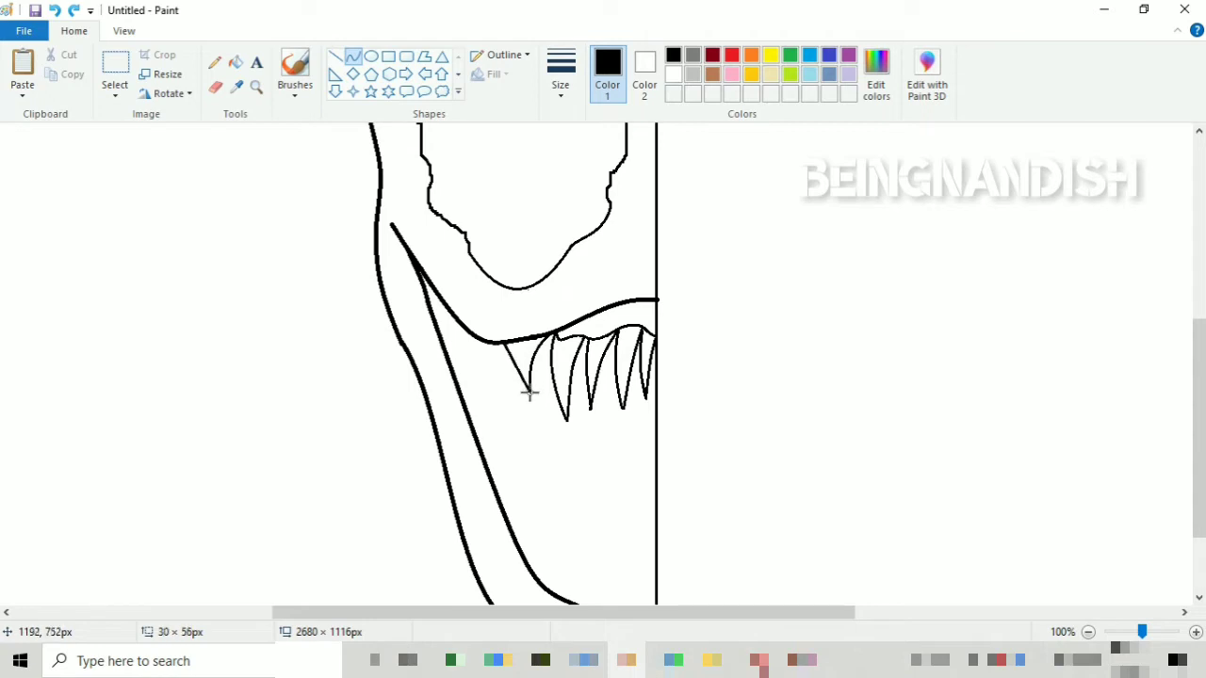
{"action": "key", "text": "ctrl+z"}
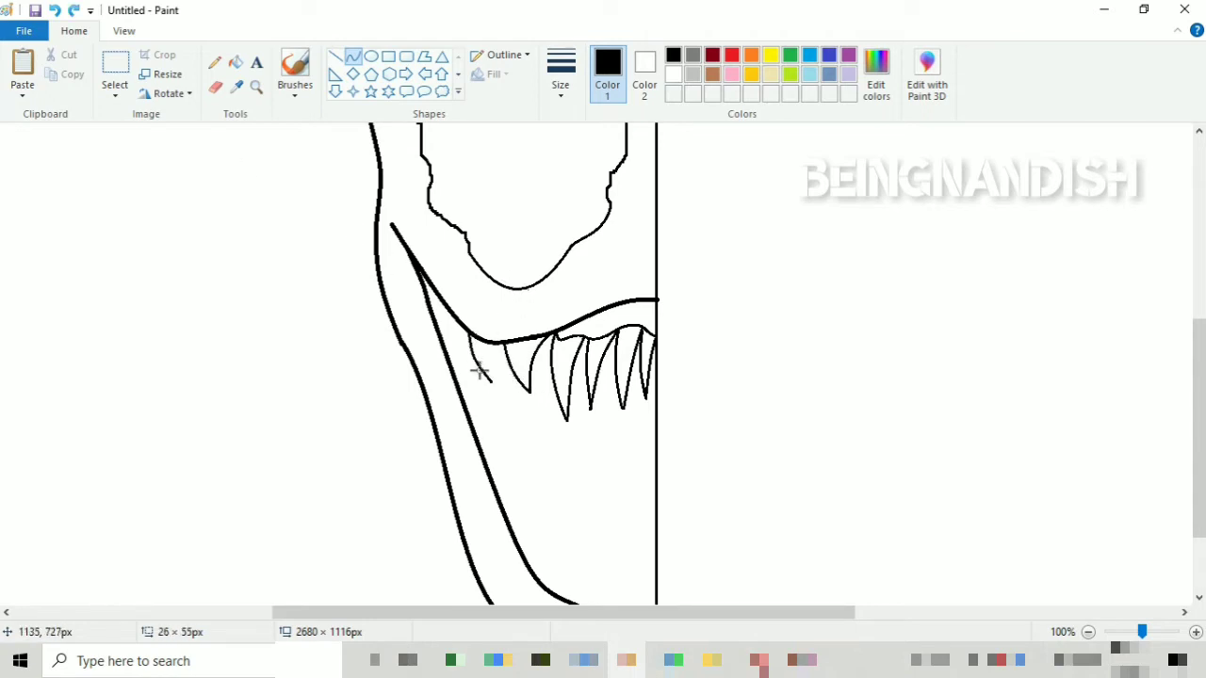
{"action": "key", "text": "ctrl+z"}
{"action": "left_click_drag", "start_coordinate": [449, 309], "coordinate": [456, 360]}
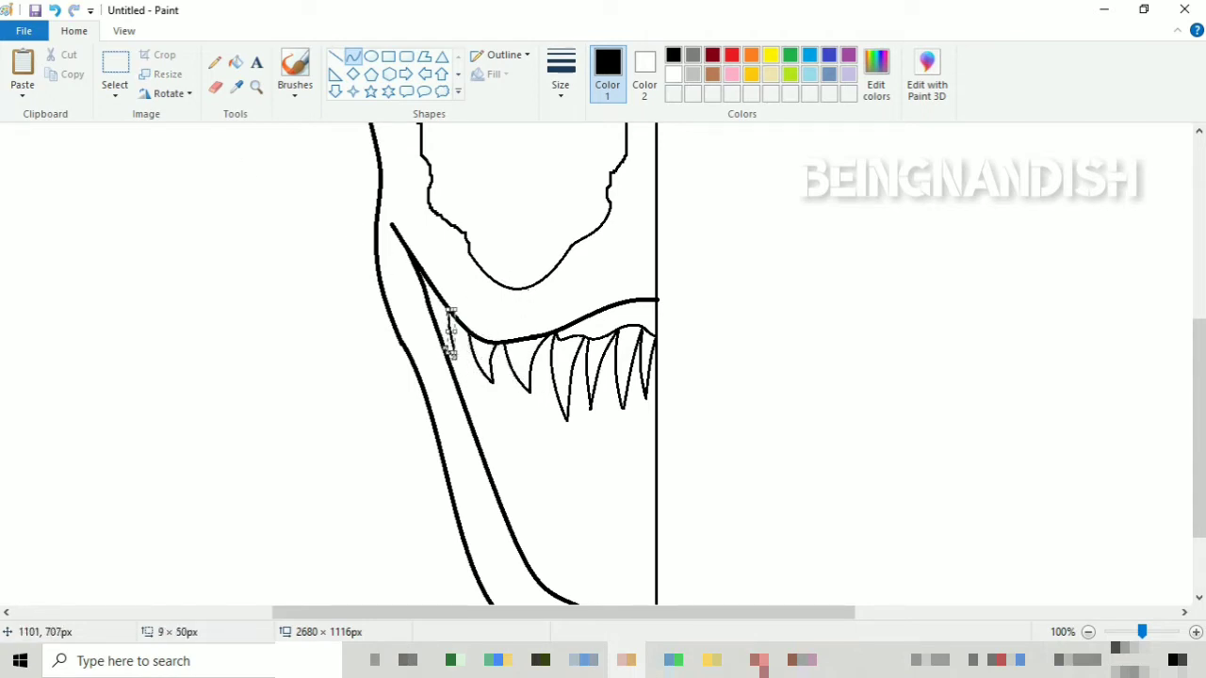
{"action": "left_click", "coordinate": [460, 331]}
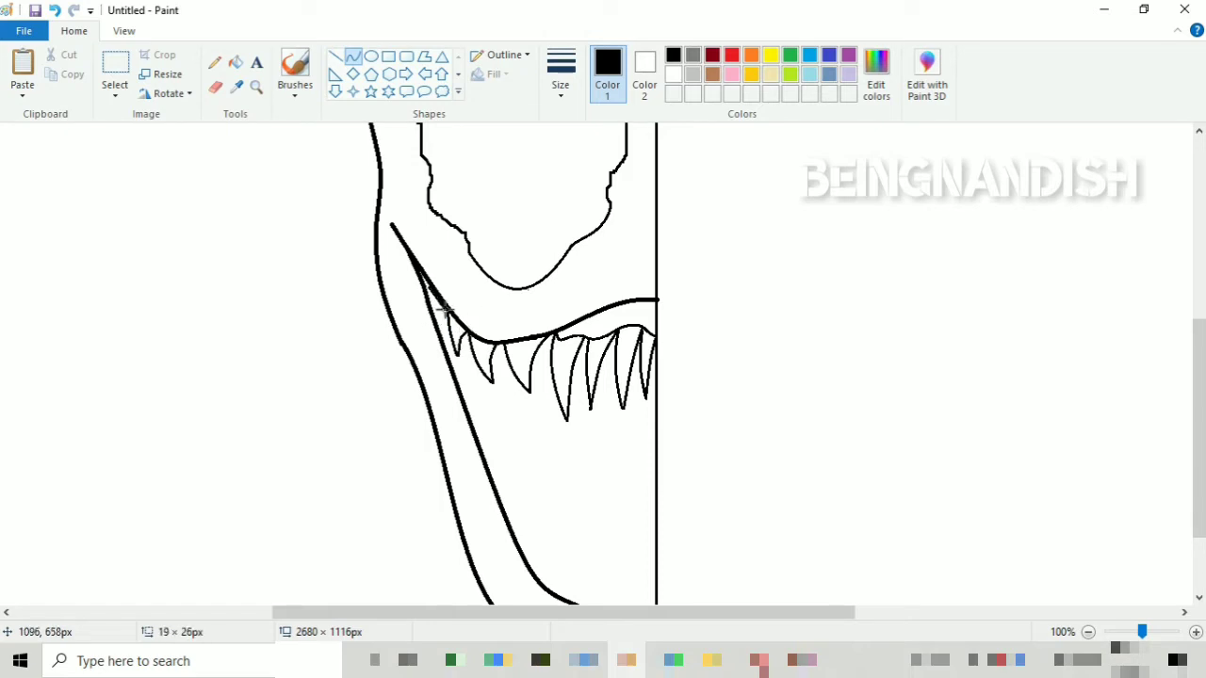
- Draw curved, pointed lower teeth rising from the outer part of the inner jaw line, growing taller away from the mouth corner
{"action": "scroll", "coordinate": [443, 311], "scroll_direction": "down", "scroll_amount": 3}
{"action": "mouse_move", "coordinate": [497, 326]}
{"action": "left_mouse_down"}
{"action": "mouse_move", "coordinate": [471, 315]}
{"action": "mouse_move", "coordinate": [466, 267]}
{"action": "mouse_move", "coordinate": [497, 356]}
{"action": "mouse_move", "coordinate": [475, 269]}
{"action": "left_mouse_up"}
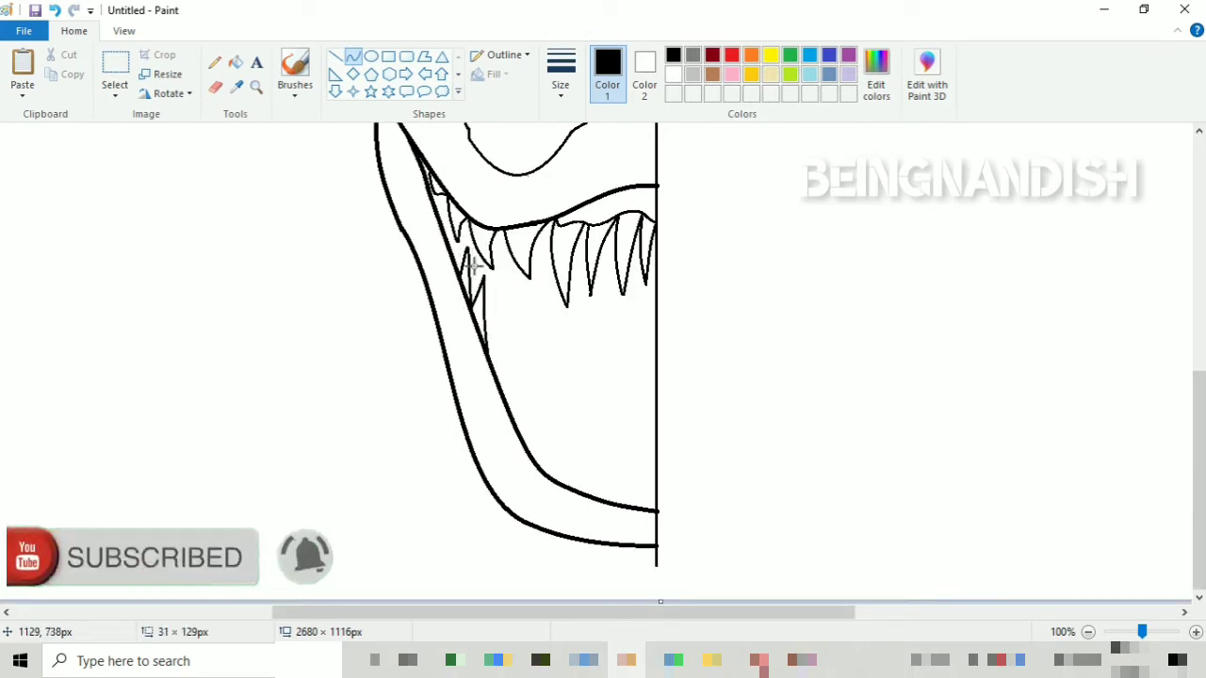
{"action": "left_click_drag", "start_coordinate": [487, 350], "coordinate": [500, 311]}
{"action": "left_click", "coordinate": [489, 327]}
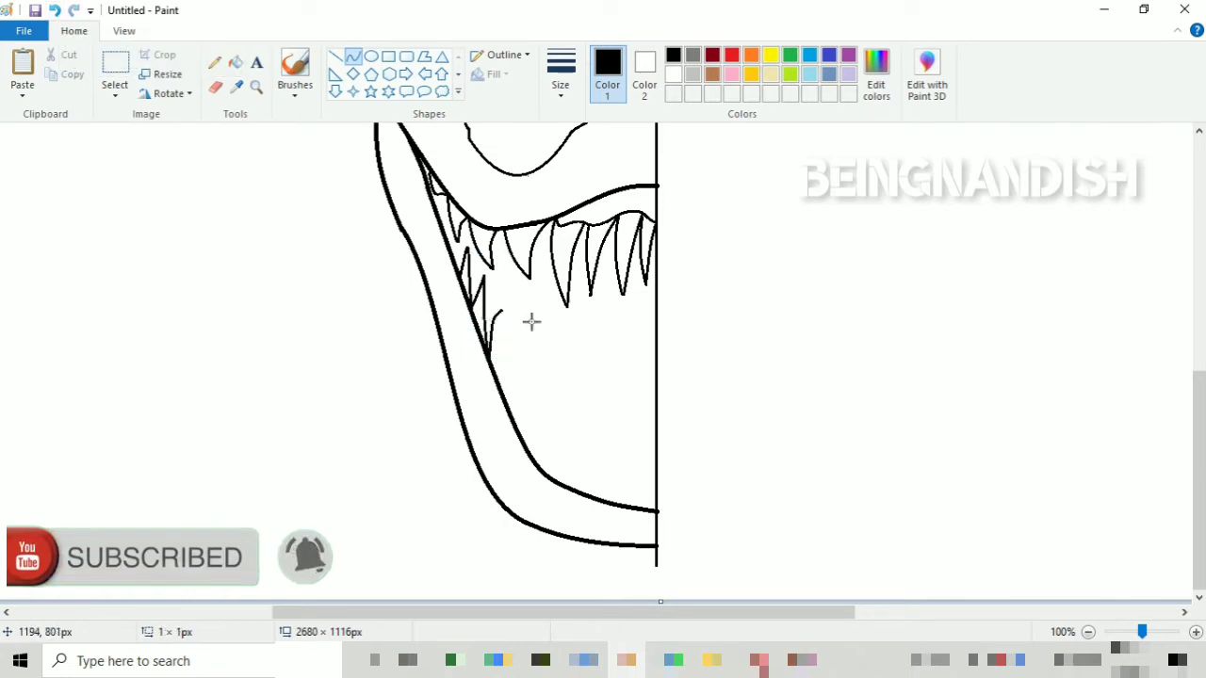
{"action": "mouse_move", "coordinate": [500, 352]}
{"action": "left_mouse_down"}
{"action": "mouse_move", "coordinate": [503, 395]}
{"action": "mouse_move", "coordinate": [524, 346]}
{"action": "left_mouse_up"}
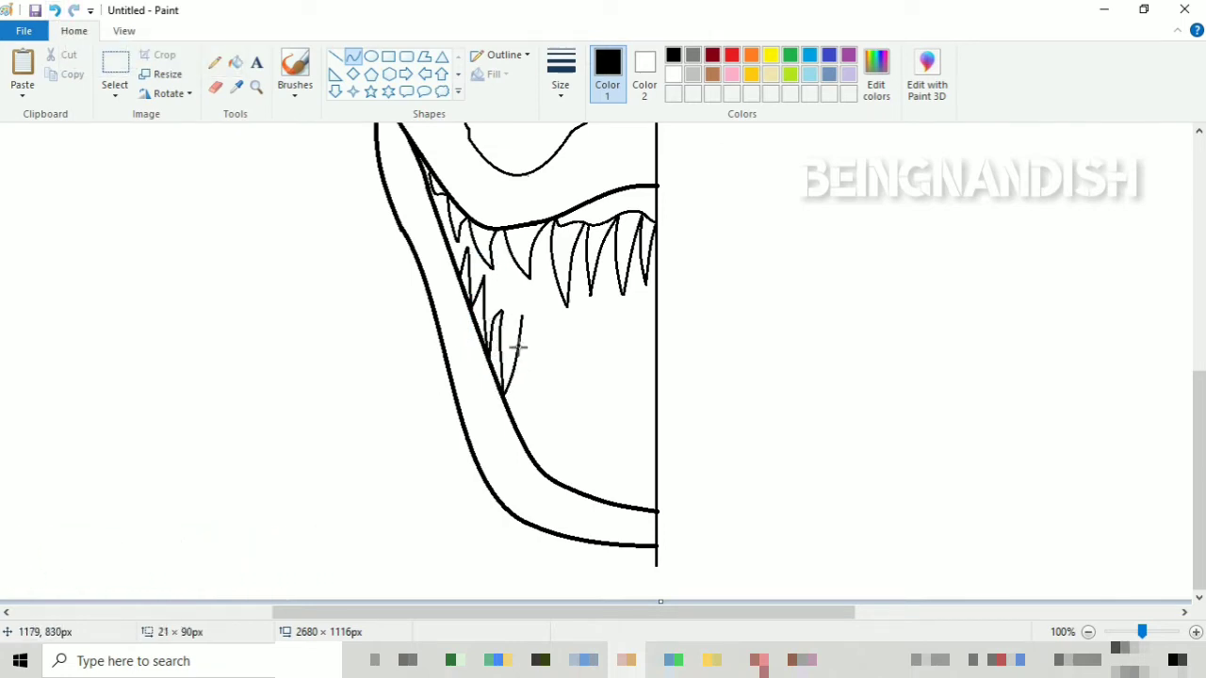
{"action": "left_click_drag", "start_coordinate": [517, 426], "coordinate": [536, 401]}
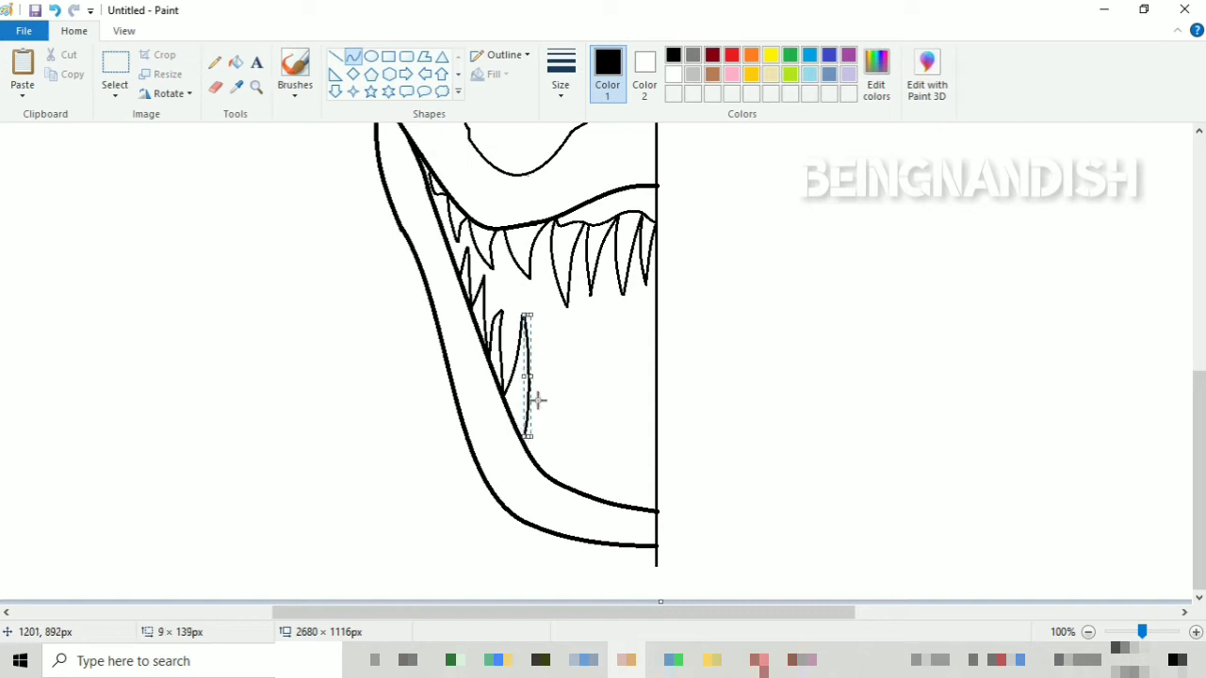
- Clean up the tallest lower fang's tip and continue the row of curved lower teeth to the vertical centre line
{"action": "left_click", "coordinate": [215, 86]}
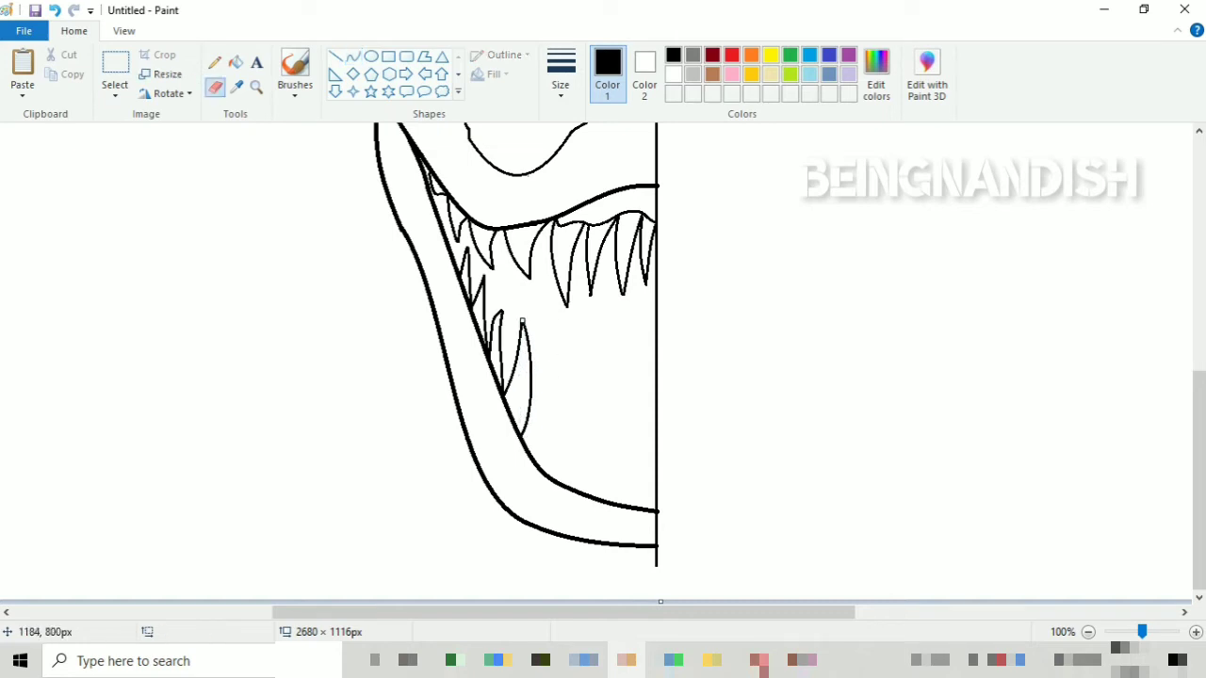
{"action": "left_click", "coordinate": [352, 56]}
{"action": "left_click_drag", "start_coordinate": [522, 434], "coordinate": [554, 383]}
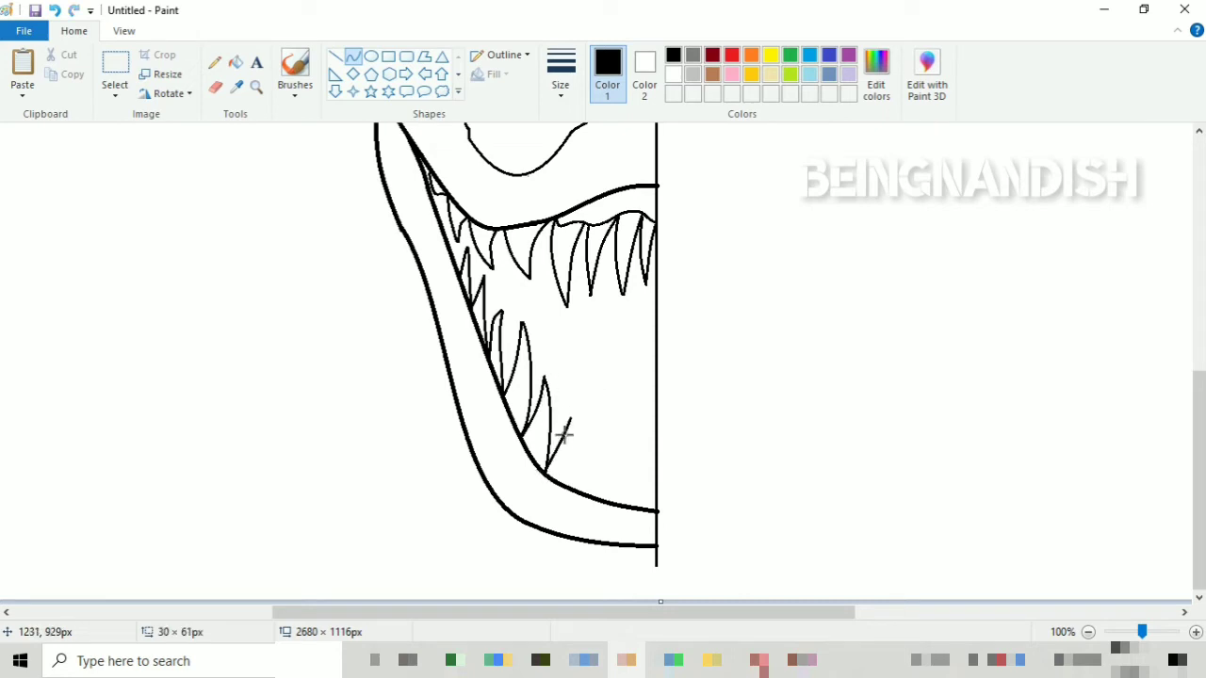
{"action": "left_click_drag", "start_coordinate": [587, 420], "coordinate": [571, 477]}
{"action": "mouse_move", "coordinate": [595, 436]}
{"action": "left_mouse_down"}
{"action": "mouse_move", "coordinate": [569, 486]}
{"action": "mouse_move", "coordinate": [615, 449]}
{"action": "mouse_move", "coordinate": [606, 462]}
{"action": "mouse_move", "coordinate": [622, 501]}
{"action": "mouse_move", "coordinate": [629, 421]}
{"action": "left_mouse_up"}
{"action": "left_click", "coordinate": [594, 490]}
{"action": "left_click", "coordinate": [630, 505]}
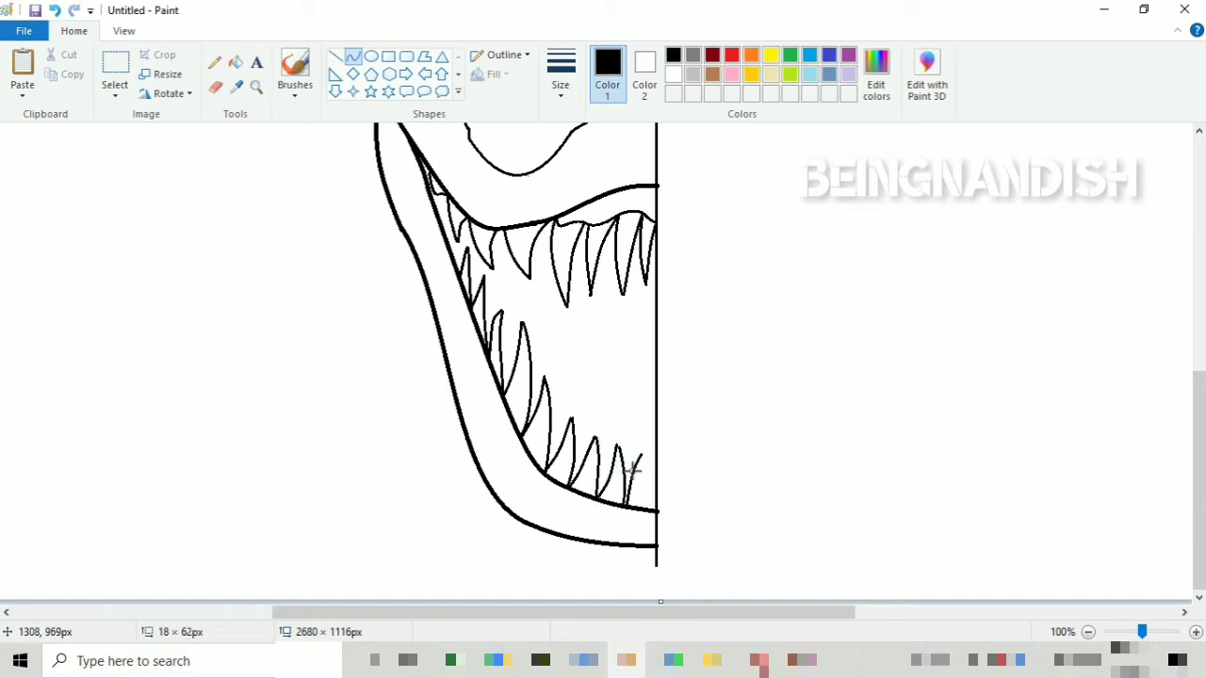
{"action": "mouse_move", "coordinate": [633, 469]}
{"action": "left_mouse_down"}
{"action": "mouse_move", "coordinate": [665, 486]}
{"action": "mouse_move", "coordinate": [653, 503]}
{"action": "mouse_move", "coordinate": [659, 466]}
{"action": "mouse_move", "coordinate": [652, 476]}
{"action": "left_mouse_up"}
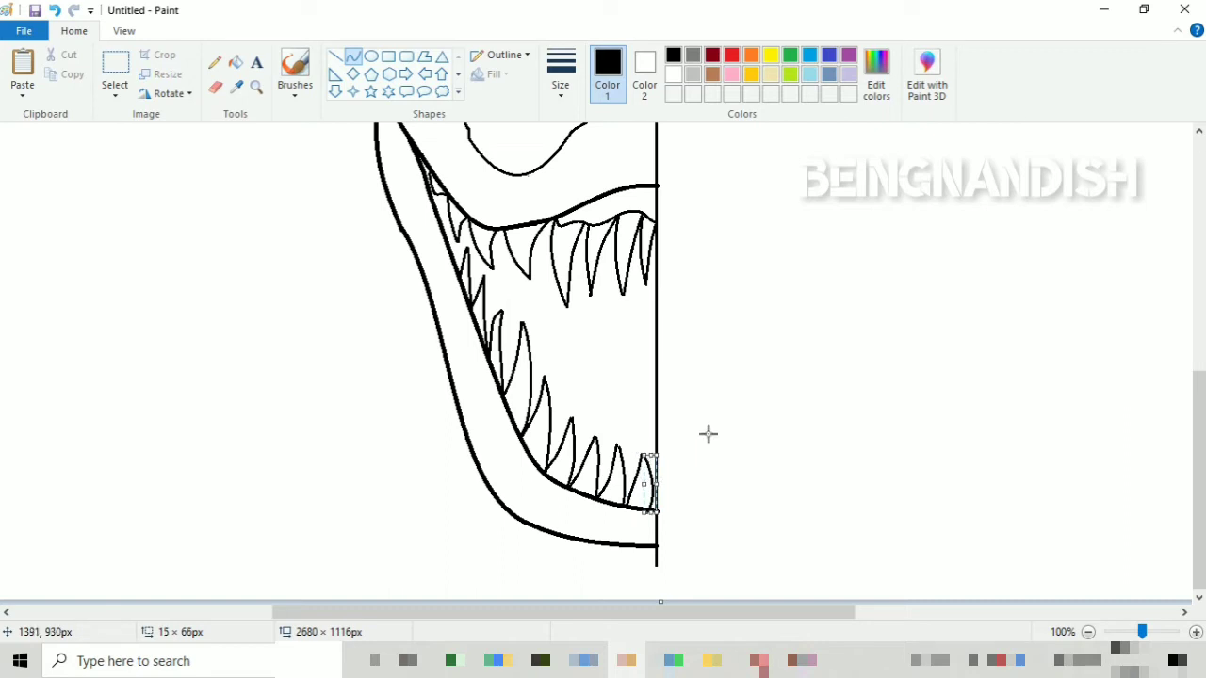
{"action": "left_click", "coordinate": [708, 433]}
- Cut the half-face drawing to the clipboard and delete the leftover vertical centre line from the canvas
{"action": "left_click", "coordinate": [124, 30]}
{"action": "left_click", "coordinate": [59, 73]}
{"action": "left_click", "coordinate": [73, 30]}
{"action": "left_click", "coordinate": [115, 68]}
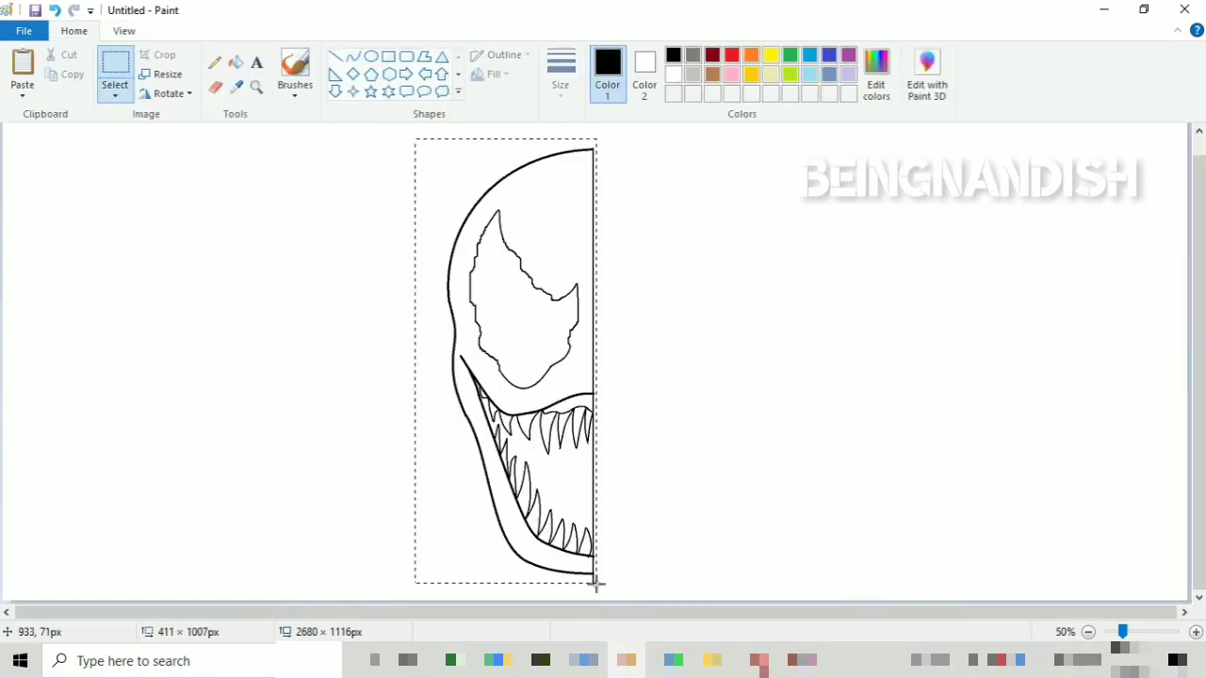
{"action": "key", "text": "ctrl+x"}
{"action": "left_click_drag", "start_coordinate": [557, 140], "coordinate": [638, 597]}
{"action": "key", "text": "Delete"}
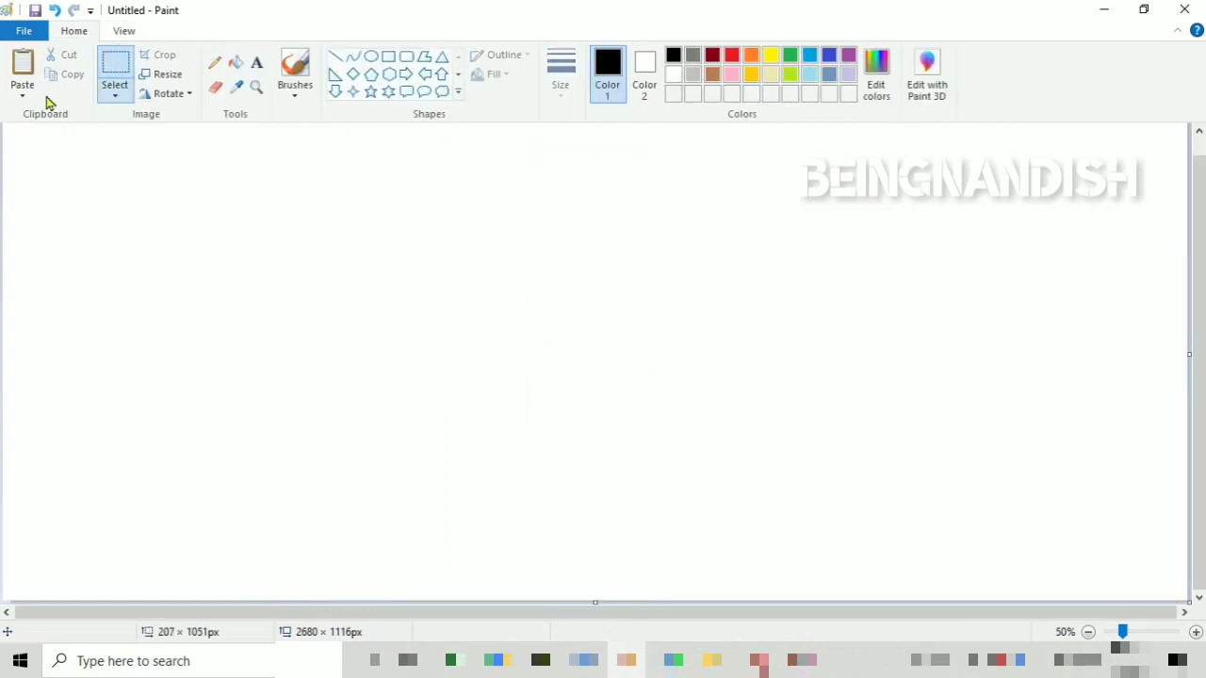
- Paste the half-face and position it near the middle of the canvas
{"action": "left_click", "coordinate": [22, 66]}
{"action": "left_click_drag", "start_coordinate": [123, 313], "coordinate": [476, 318]}
{"action": "left_click", "coordinate": [124, 30]}
{"action": "left_click", "coordinate": [21, 67]}
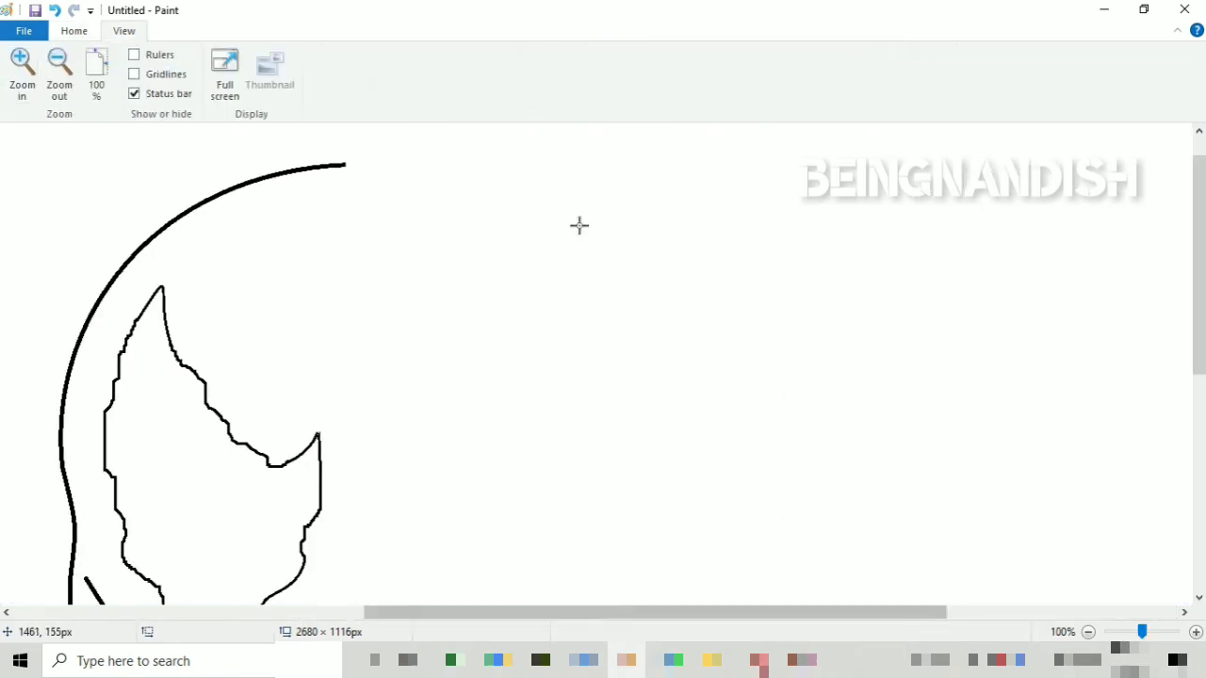
- Paste a second half-face, flip it horizontally and align it with the first half to complete the face
{"action": "key", "text": "ctrl+v"}
{"action": "right_click", "coordinate": [287, 236]}
{"action": "mouse_move", "coordinate": [358, 385]}
{"action": "left_click", "coordinate": [453, 464]}
{"action": "left_click_drag", "start_coordinate": [66, 277], "coordinate": [414, 280]}
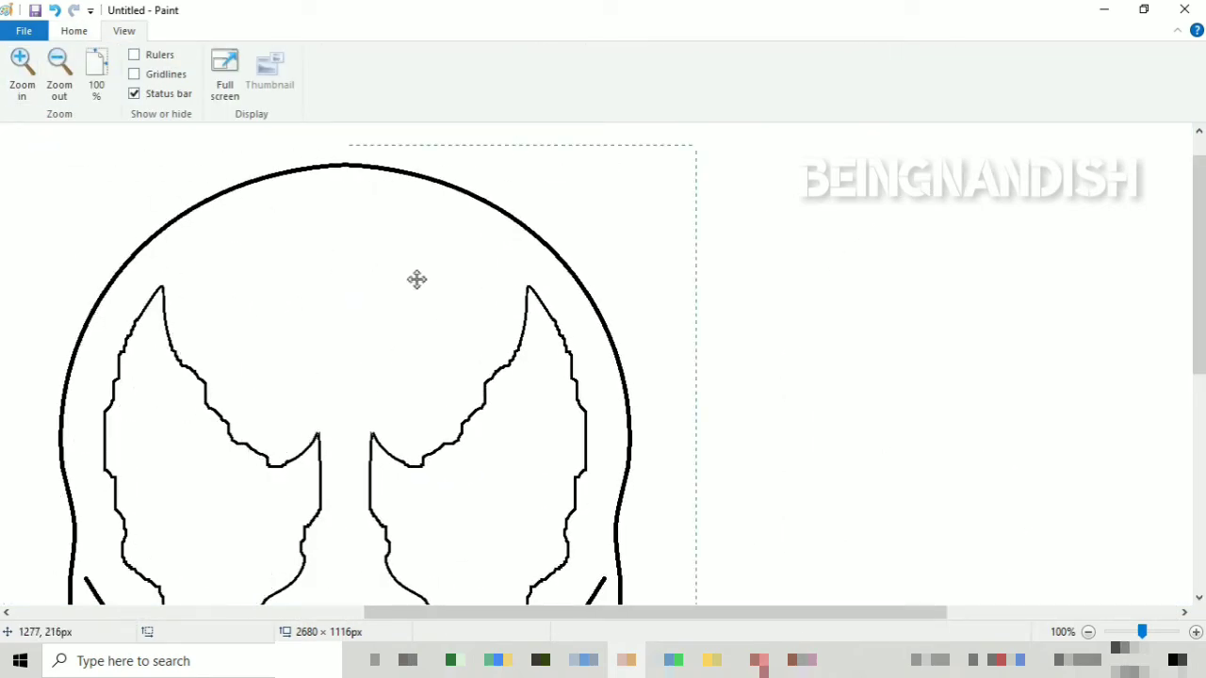
{"action": "left_click", "coordinate": [345, 293]}
- Clean up the seam at the top of the head where the two outline halves meet
{"action": "scroll", "coordinate": [345, 293], "scroll_direction": "down", "scroll_amount": 1}
{"action": "left_click", "coordinate": [20, 94]}
{"action": "left_click", "coordinate": [73, 30]}
{"action": "left_click", "coordinate": [215, 86]}
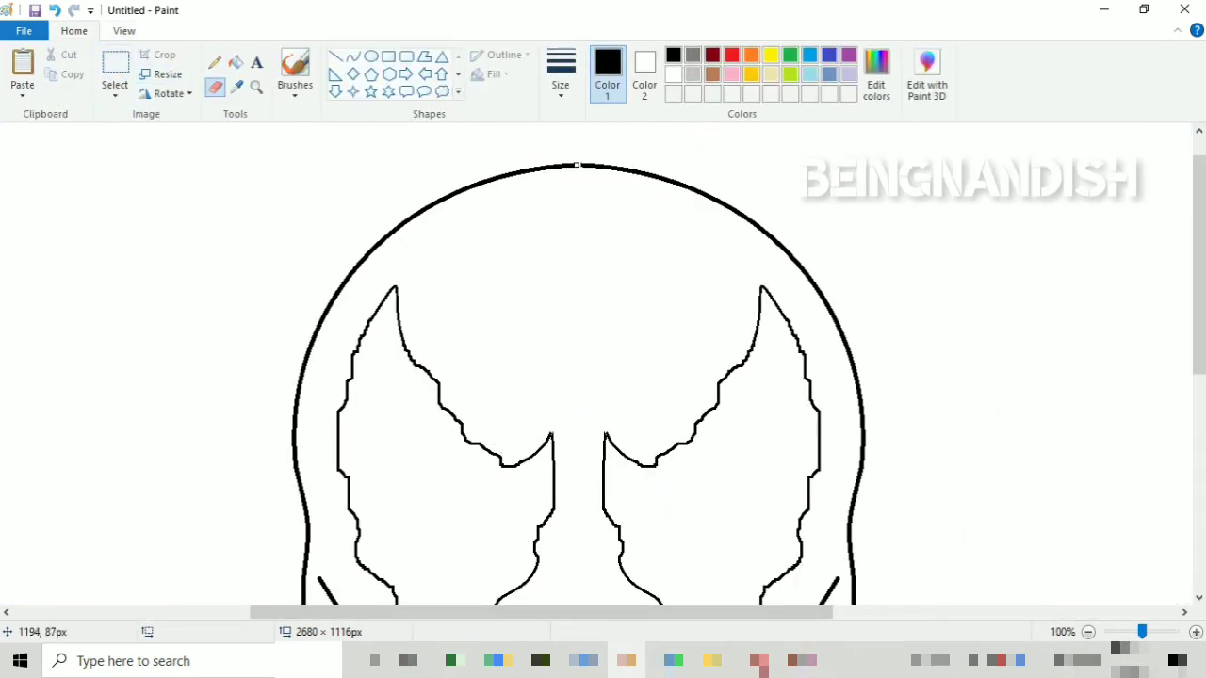
{"action": "left_click_drag", "start_coordinate": [576, 165], "coordinate": [586, 166]}
{"action": "left_click", "coordinate": [335, 57]}
- Erase the two narrow middle upper teeth and replace them with one curved central fang in a thinner line
{"action": "scroll", "coordinate": [641, 160], "scroll_direction": "down", "scroll_amount": 5}
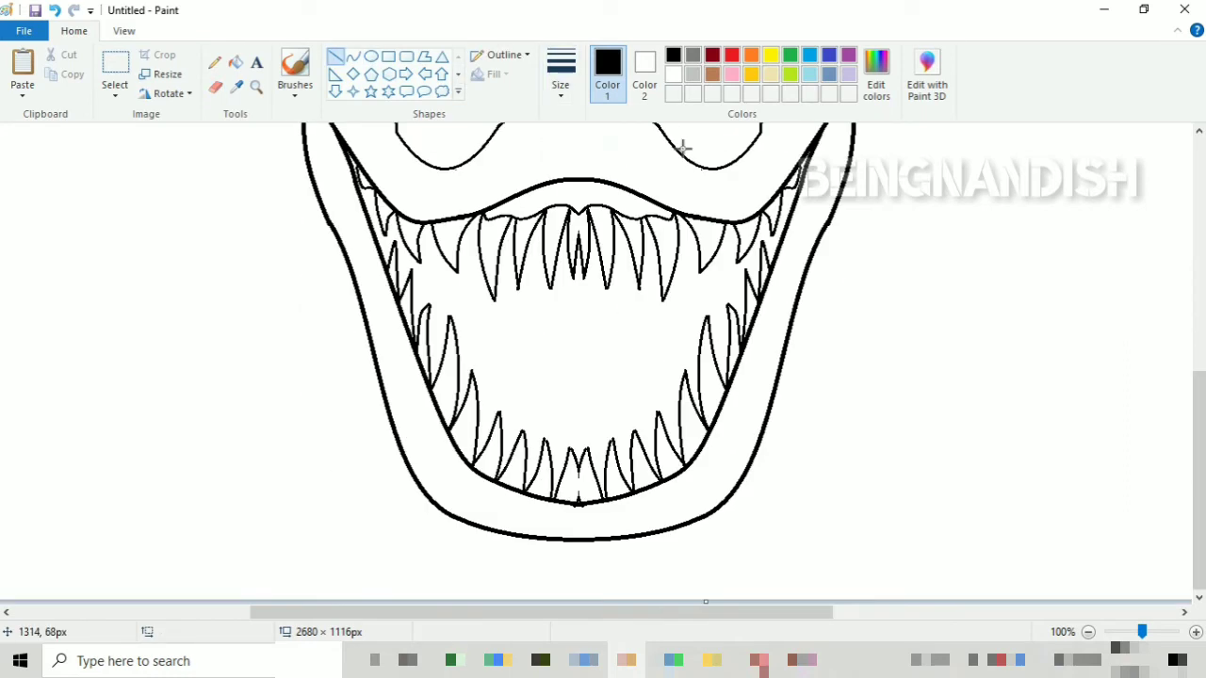
{"action": "left_click", "coordinate": [561, 70]}
{"action": "left_click", "coordinate": [574, 130]}
{"action": "left_click", "coordinate": [215, 87]}
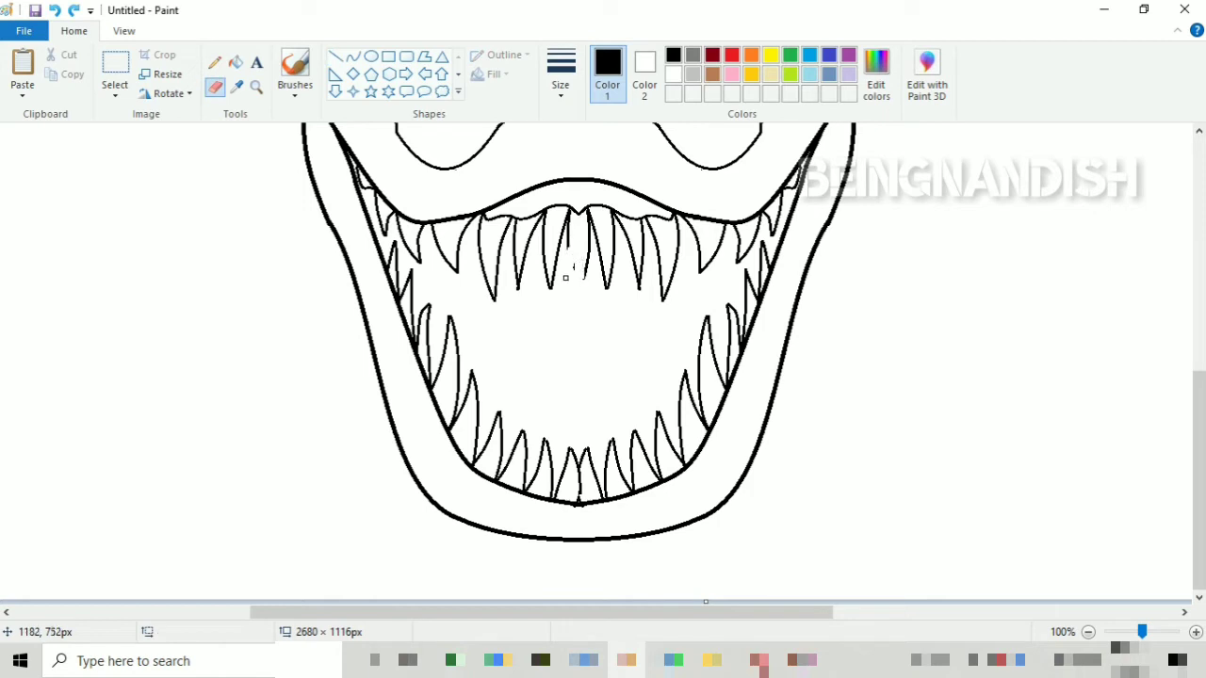
{"action": "left_click", "coordinate": [353, 56]}
{"action": "mouse_move", "coordinate": [580, 245]}
{"action": "left_mouse_down"}
{"action": "mouse_move", "coordinate": [577, 313]}
{"action": "mouse_move", "coordinate": [591, 281]}
{"action": "left_mouse_up"}
{"action": "key", "text": "Escape"}
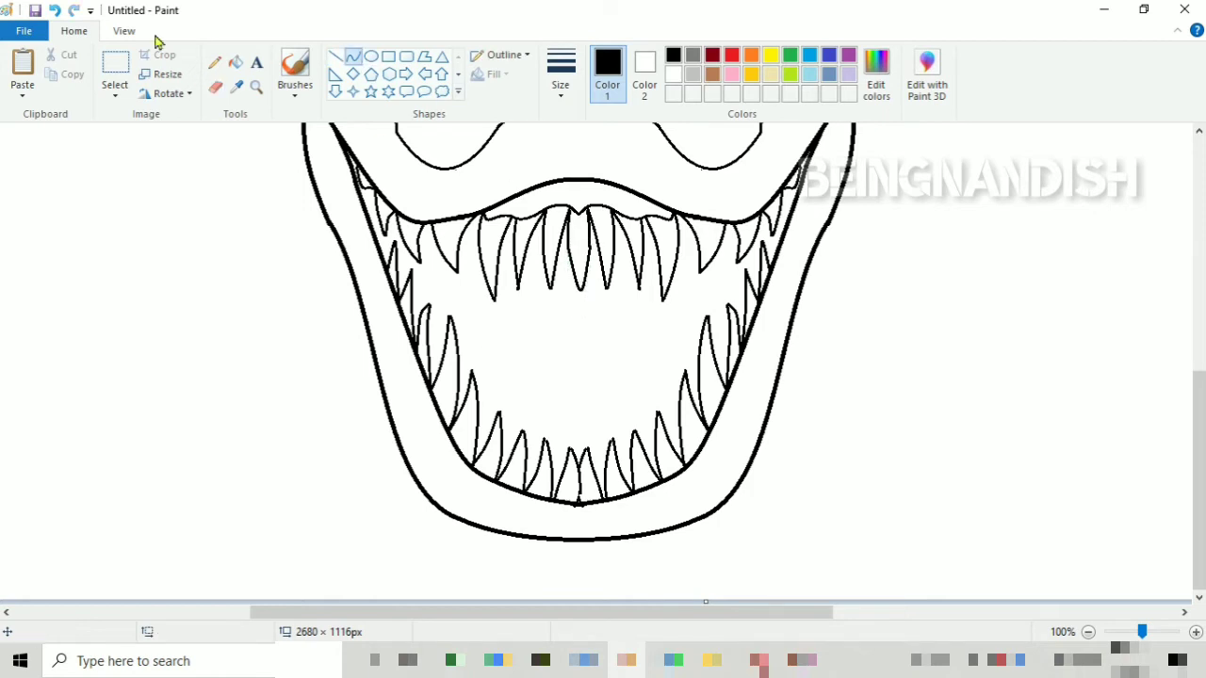
- Draw the tongue's upper edge in a thicker line as two humps inside the mouth, the second extending past the jaw
{"action": "left_click", "coordinate": [124, 31]}
{"action": "left_click", "coordinate": [58, 71]}
{"action": "left_click", "coordinate": [22, 68]}
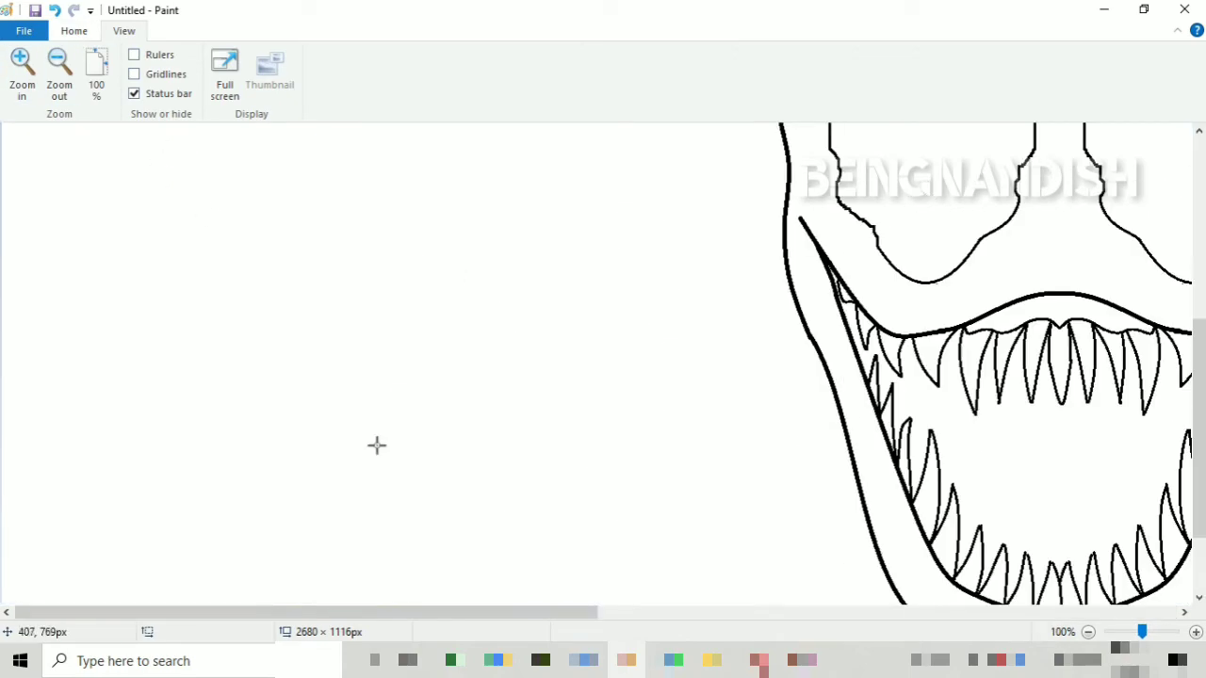
{"action": "left_click", "coordinate": [74, 31]}
{"action": "left_click", "coordinate": [558, 90]}
{"action": "left_click", "coordinate": [570, 231]}
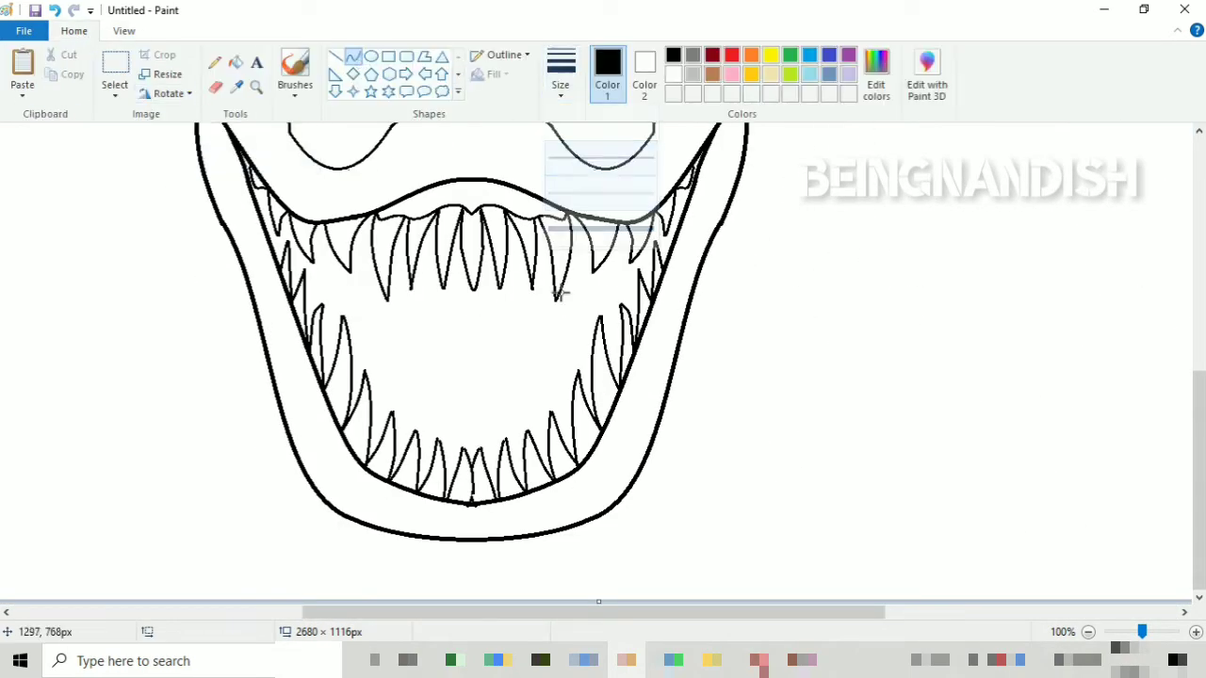
{"action": "left_click_drag", "start_coordinate": [365, 377], "coordinate": [499, 377]}
{"action": "mouse_move", "coordinate": [432, 377]}
{"action": "left_mouse_down"}
{"action": "mouse_move", "coordinate": [420, 330]}
{"action": "mouse_move", "coordinate": [479, 358]}
{"action": "mouse_move", "coordinate": [455, 326]}
{"action": "mouse_move", "coordinate": [498, 355]}
{"action": "mouse_move", "coordinate": [571, 358]}
{"action": "mouse_move", "coordinate": [703, 445]}
{"action": "left_mouse_up"}
{"action": "mouse_move", "coordinate": [584, 396]}
{"action": "left_mouse_down"}
{"action": "mouse_move", "coordinate": [635, 366]}
{"action": "mouse_move", "coordinate": [724, 387]}
{"action": "mouse_move", "coordinate": [535, 363]}
{"action": "left_mouse_up"}
- Extend the tongue's inner crease with a small curve and draw a short curved line above the middle lower teeth
{"action": "left_click", "coordinate": [352, 57]}
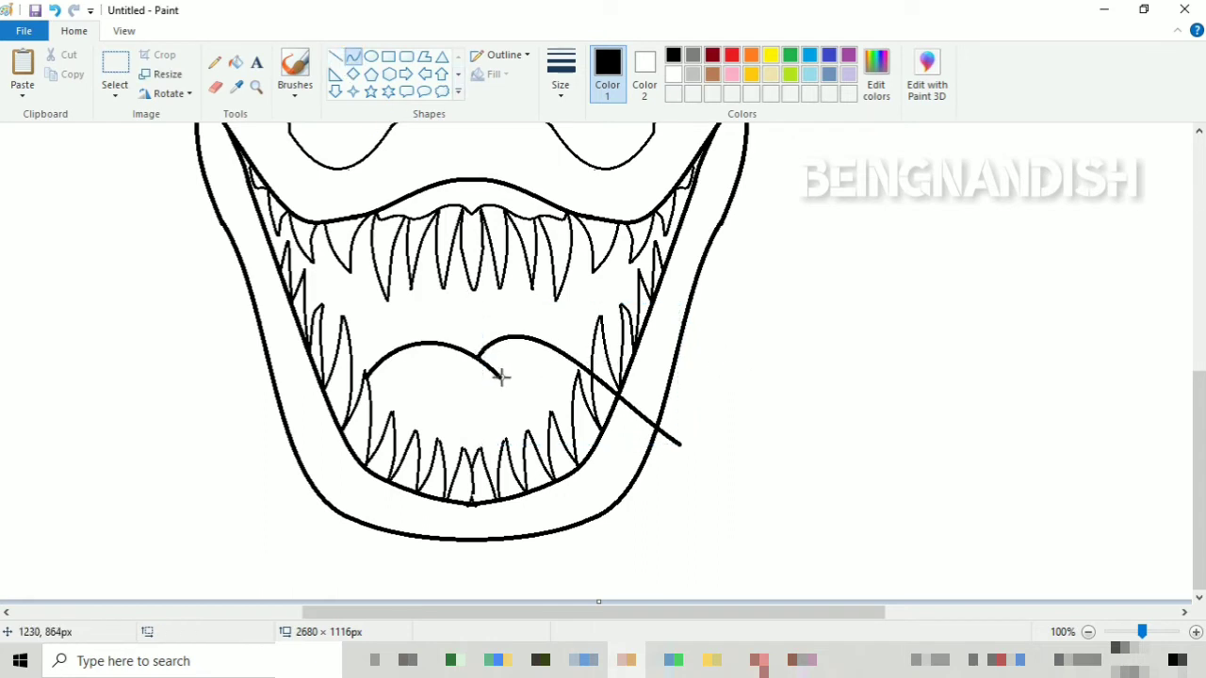
{"action": "left_click", "coordinate": [214, 87]}
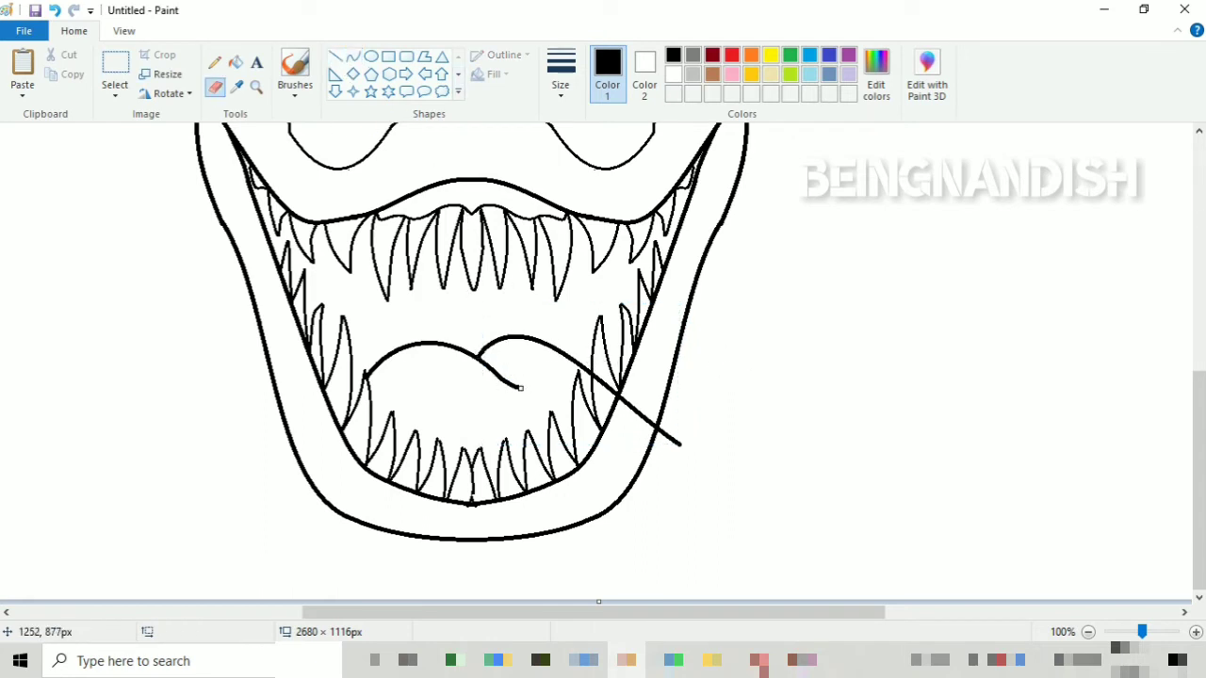
{"action": "left_click", "coordinate": [352, 57]}
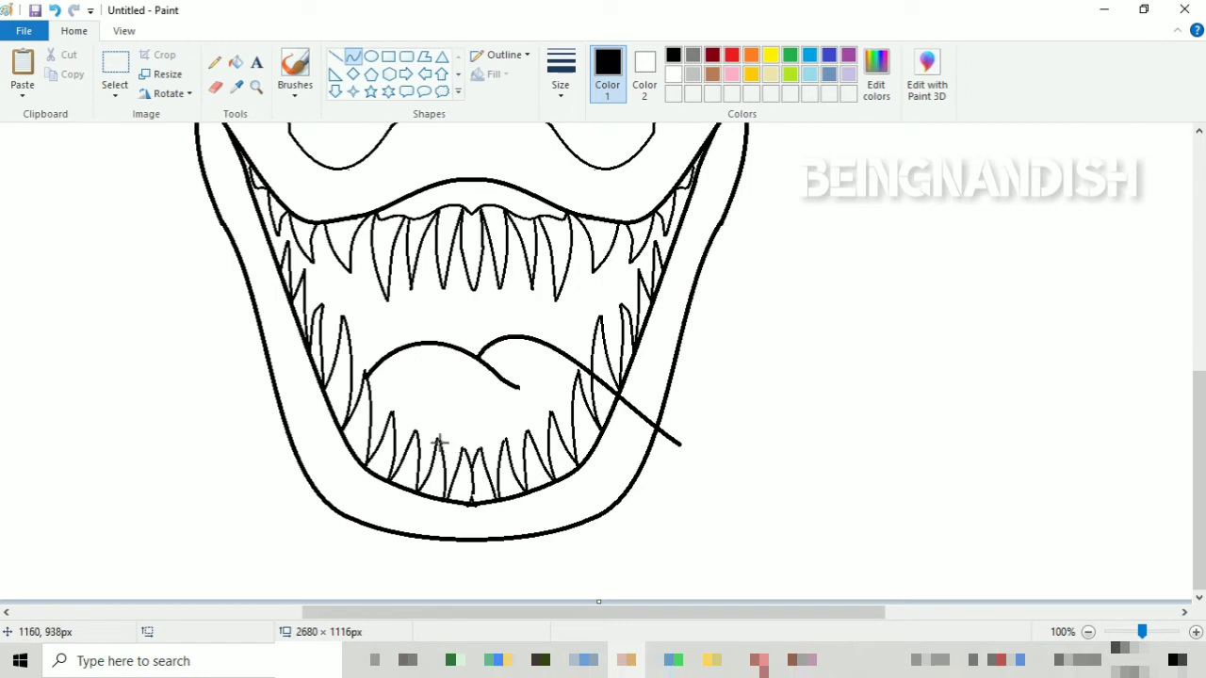
{"action": "mouse_move", "coordinate": [439, 442]}
{"action": "left_mouse_down"}
{"action": "mouse_move", "coordinate": [474, 430]}
{"action": "mouse_move", "coordinate": [449, 396]}
{"action": "left_mouse_up"}
{"action": "left_click", "coordinate": [449, 395]}
- Continue the tongue's upper edge beyond the jaw with a dip and a long rising curve
{"action": "mouse_move", "coordinate": [678, 443]}
{"action": "left_mouse_down"}
{"action": "mouse_move", "coordinate": [691, 461]}
{"action": "mouse_move", "coordinate": [781, 424]}
{"action": "left_mouse_up"}
{"action": "mouse_move", "coordinate": [730, 434]}
{"action": "left_mouse_down"}
{"action": "mouse_move", "coordinate": [703, 462]}
{"action": "mouse_move", "coordinate": [879, 366]}
{"action": "mouse_move", "coordinate": [853, 399]}
{"action": "mouse_move", "coordinate": [883, 397]}
{"action": "mouse_move", "coordinate": [871, 396]}
{"action": "mouse_move", "coordinate": [866, 313]}
{"action": "left_mouse_up"}
{"action": "left_click", "coordinate": [769, 430]}
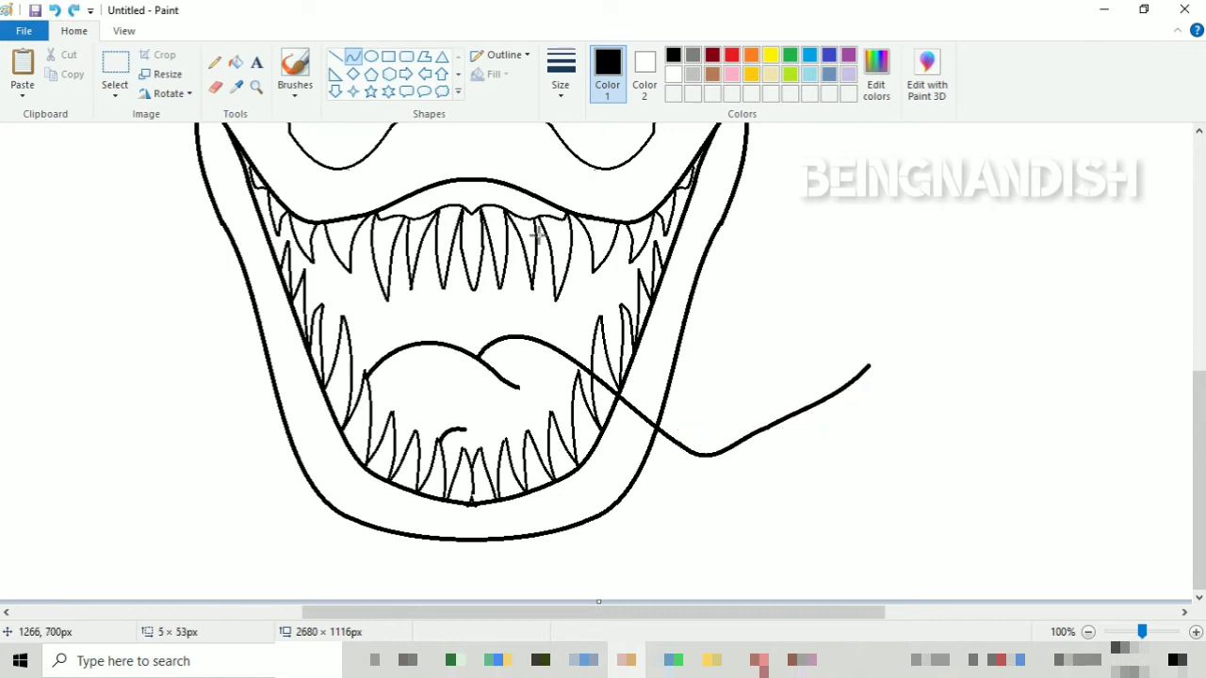
{"action": "left_click_drag", "start_coordinate": [868, 365], "coordinate": [861, 284]}
{"action": "left_click_drag", "start_coordinate": [868, 325], "coordinate": [882, 323]}
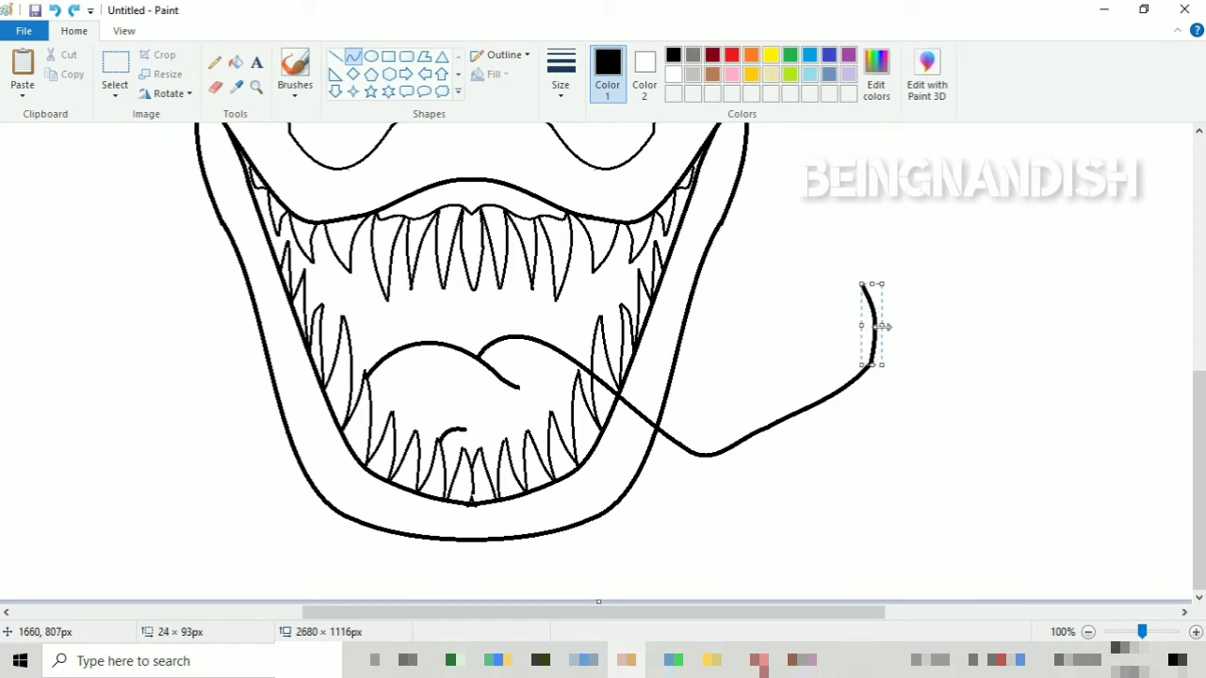
{"action": "key", "text": "ctrl+z"}
{"action": "key", "text": "ctrl+z"}
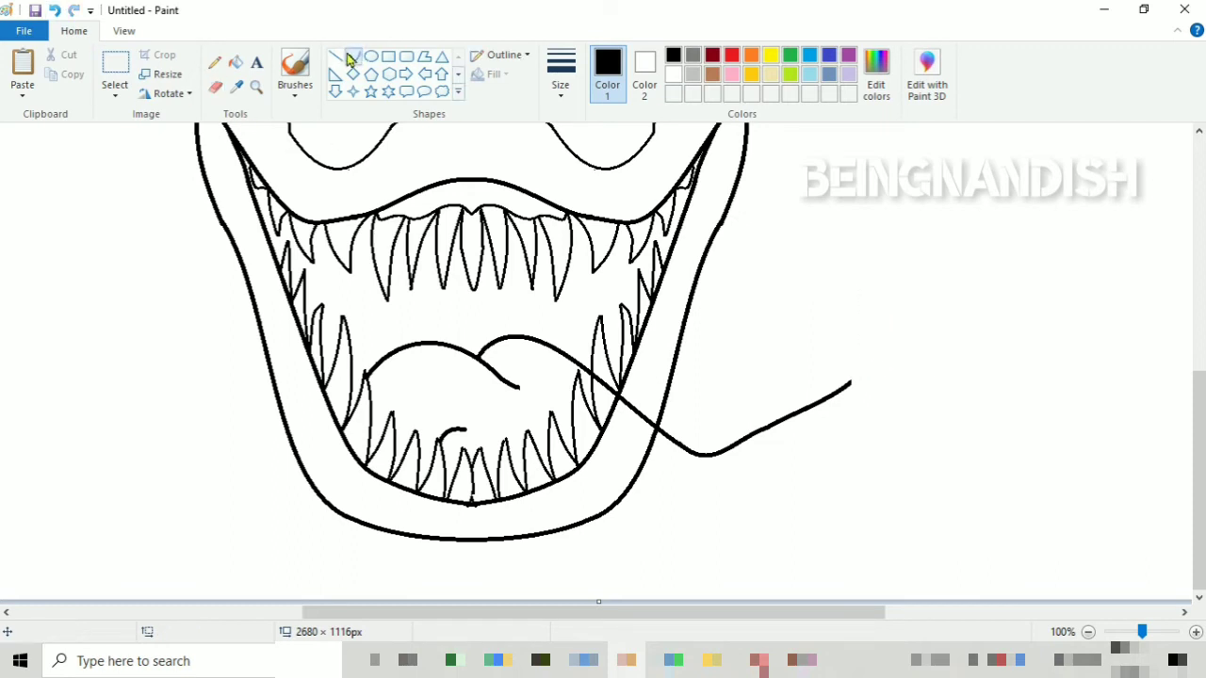
{"action": "left_click_drag", "start_coordinate": [846, 384], "coordinate": [893, 317]}
{"action": "key", "text": "ctrl+z"}
- Draw the tongue's upturned pointed tip and bring its lower edge back in a curve to below the chin
{"action": "left_click_drag", "start_coordinate": [846, 384], "coordinate": [888, 286]}
{"action": "mouse_move", "coordinate": [852, 373]}
{"action": "left_mouse_down"}
{"action": "mouse_move", "coordinate": [866, 374]}
{"action": "mouse_move", "coordinate": [904, 307]}
{"action": "mouse_move", "coordinate": [945, 438]}
{"action": "mouse_move", "coordinate": [905, 436]}
{"action": "left_mouse_up"}
{"action": "left_click_drag", "start_coordinate": [913, 367], "coordinate": [930, 354]}
{"action": "mouse_move", "coordinate": [953, 367]}
{"action": "left_mouse_down"}
{"action": "mouse_move", "coordinate": [936, 407]}
{"action": "mouse_move", "coordinate": [900, 410]}
{"action": "mouse_move", "coordinate": [858, 436]}
{"action": "mouse_move", "coordinate": [822, 481]}
{"action": "mouse_move", "coordinate": [876, 443]}
{"action": "left_mouse_up"}
{"action": "left_click_drag", "start_coordinate": [822, 482], "coordinate": [563, 554]}
{"action": "mouse_move", "coordinate": [563, 554]}
{"action": "left_mouse_down"}
{"action": "mouse_move", "coordinate": [801, 512]}
{"action": "mouse_move", "coordinate": [656, 608]}
{"action": "mouse_move", "coordinate": [581, 581]}
{"action": "mouse_move", "coordinate": [600, 546]}
{"action": "left_mouse_up"}
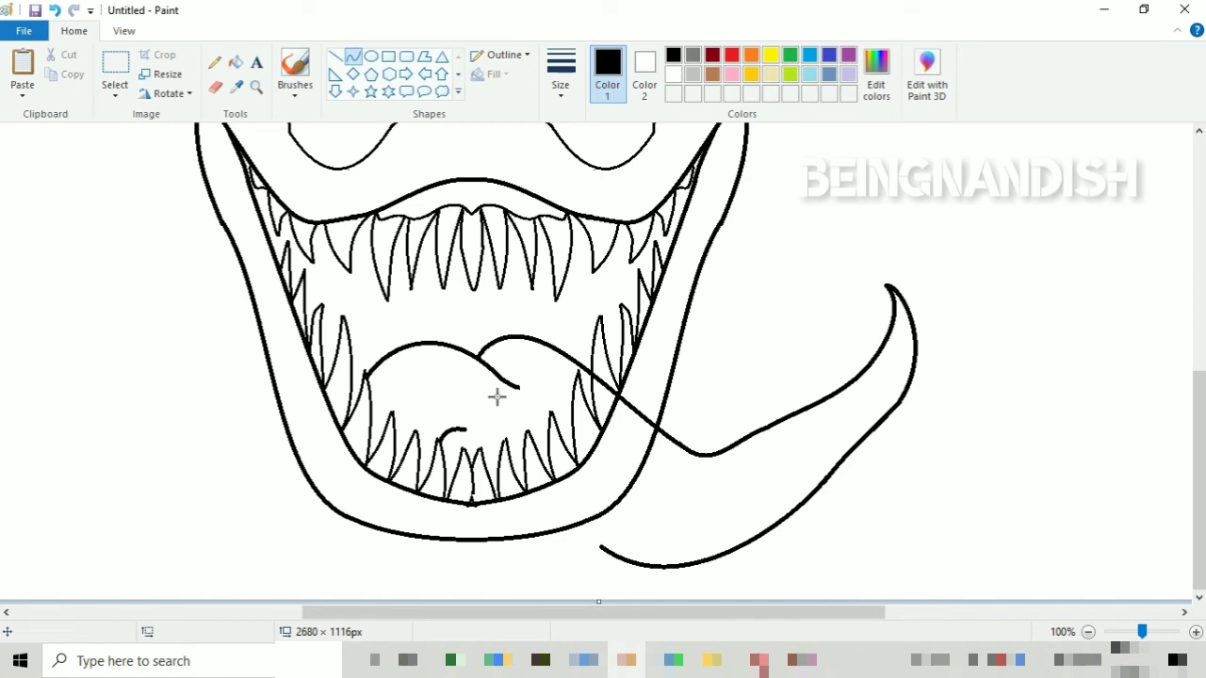
- Trim the loose end of the tongue's lower edge below the chin
{"action": "mouse_move", "coordinate": [428, 417]}
{"action": "left_mouse_down"}
{"action": "mouse_move", "coordinate": [595, 546]}
{"action": "mouse_move", "coordinate": [552, 548]}
{"action": "mouse_move", "coordinate": [602, 552]}
{"action": "left_mouse_up"}
{"action": "key", "text": "ctrl+z"}
{"action": "left_click", "coordinate": [215, 85]}
{"action": "left_click", "coordinate": [354, 59]}
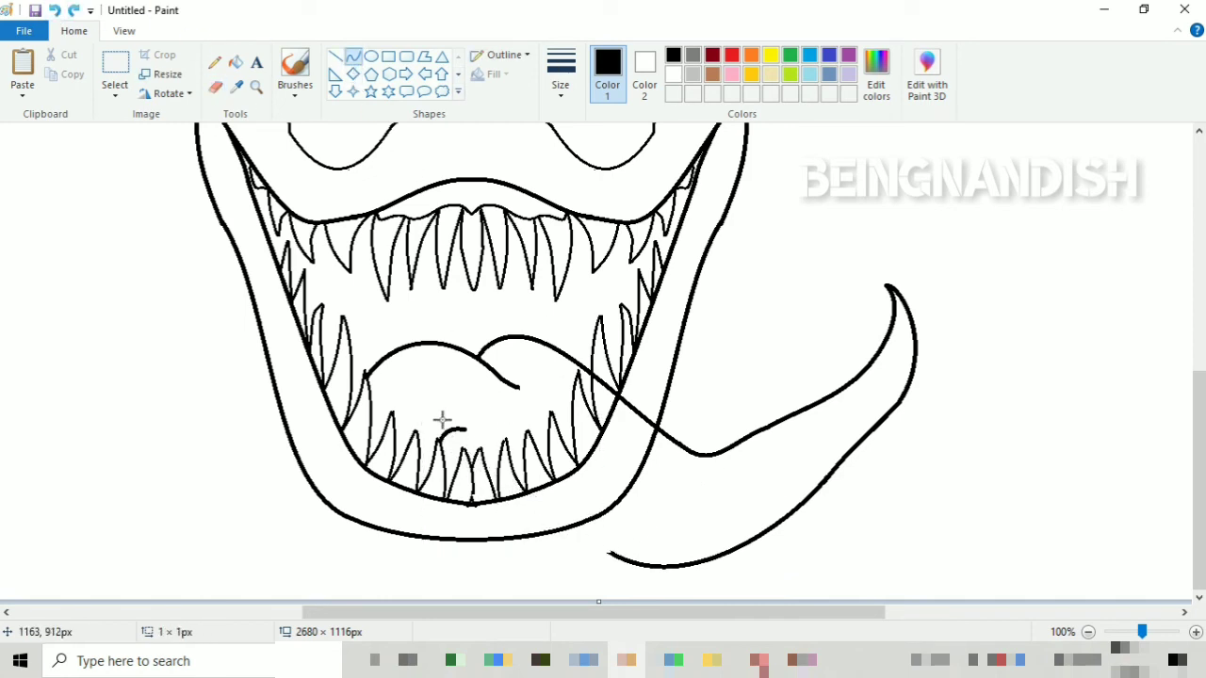
{"action": "left_click_drag", "start_coordinate": [444, 422], "coordinate": [603, 552]}
{"action": "left_click_drag", "start_coordinate": [523, 490], "coordinate": [503, 488]}
{"action": "left_click", "coordinate": [54, 11]}
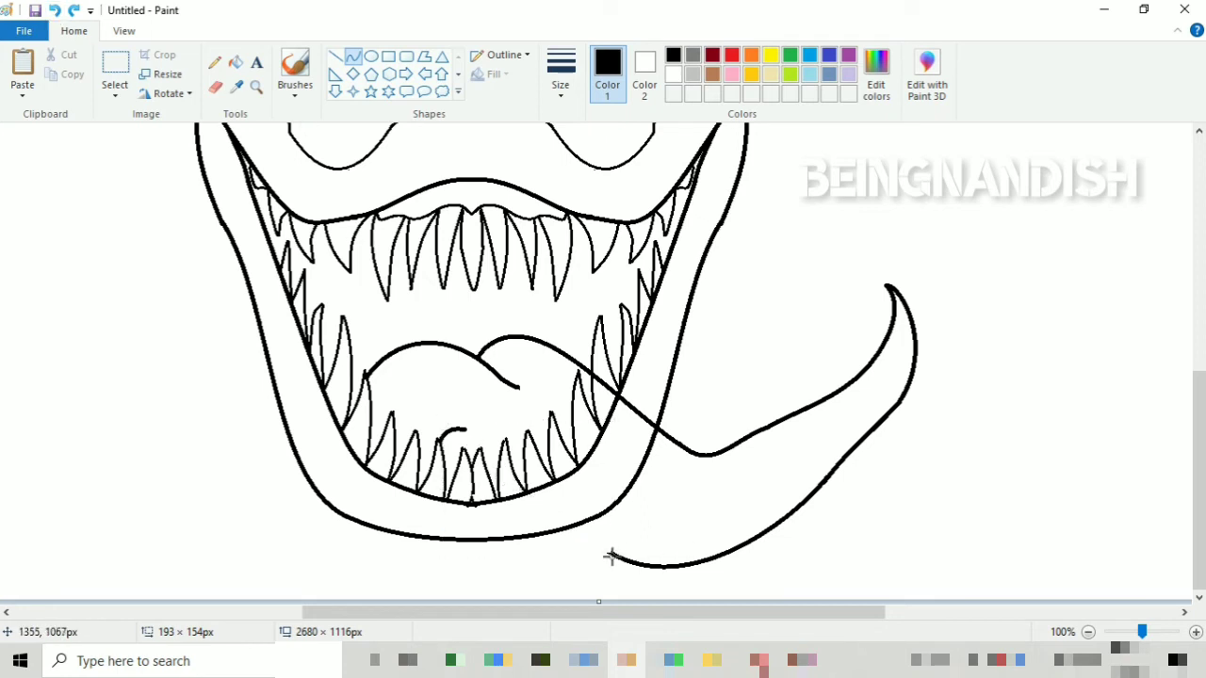
- Connect the tongue's lower edge from below the chin up into the mouth with an S-curve and smooth the join
{"action": "left_click_drag", "start_coordinate": [615, 557], "coordinate": [430, 423]}
{"action": "mouse_move", "coordinate": [513, 482]}
{"action": "left_mouse_down"}
{"action": "mouse_move", "coordinate": [535, 509]}
{"action": "mouse_move", "coordinate": [471, 401]}
{"action": "left_mouse_up"}
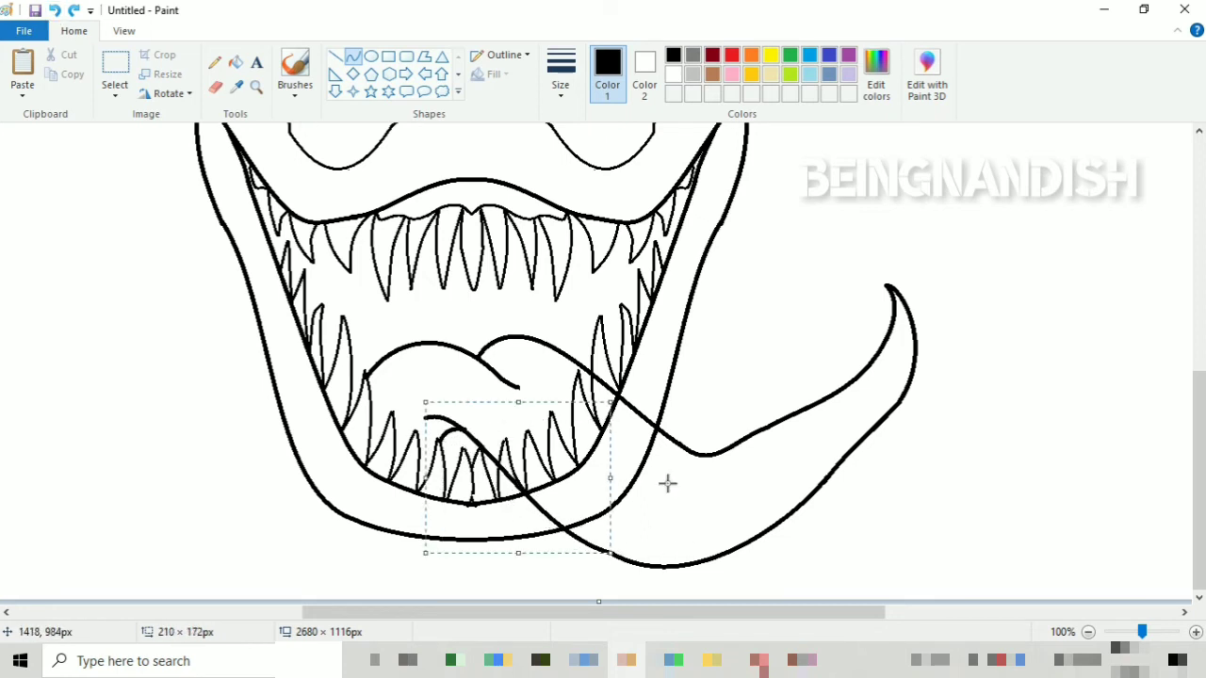
{"action": "left_click", "coordinate": [215, 87]}
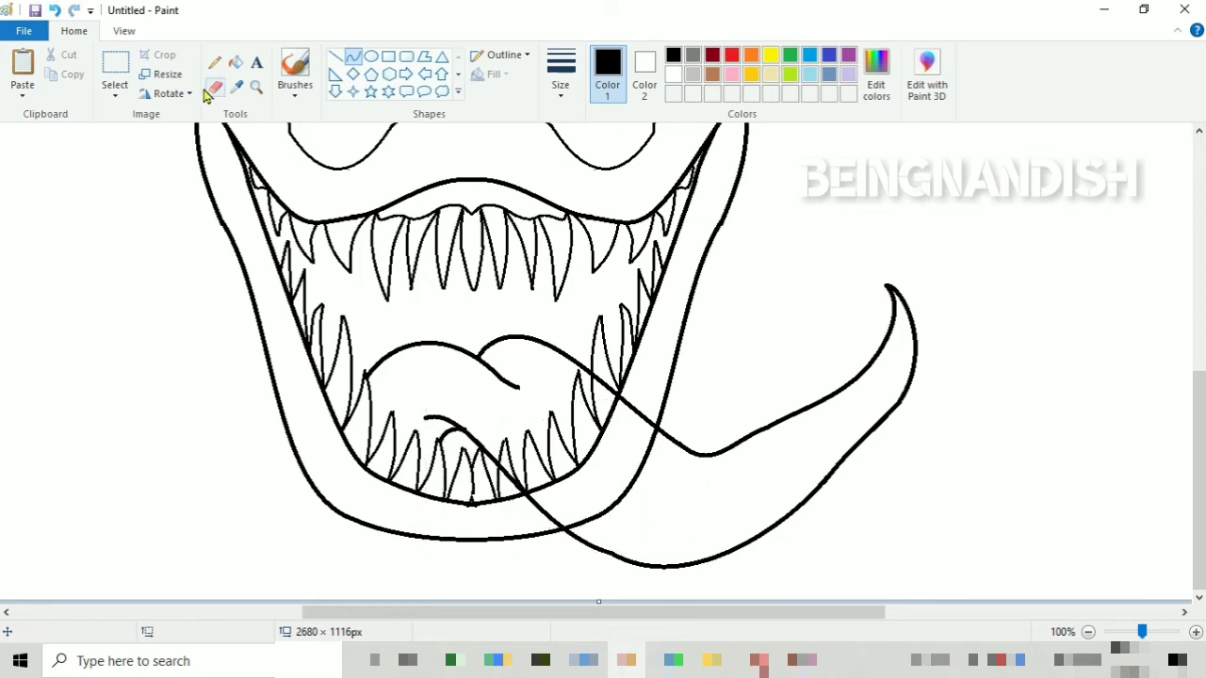
{"action": "left_click", "coordinate": [353, 57]}
{"action": "left_click_drag", "start_coordinate": [597, 546], "coordinate": [679, 567]}
{"action": "left_click_drag", "start_coordinate": [650, 566], "coordinate": [628, 562]}
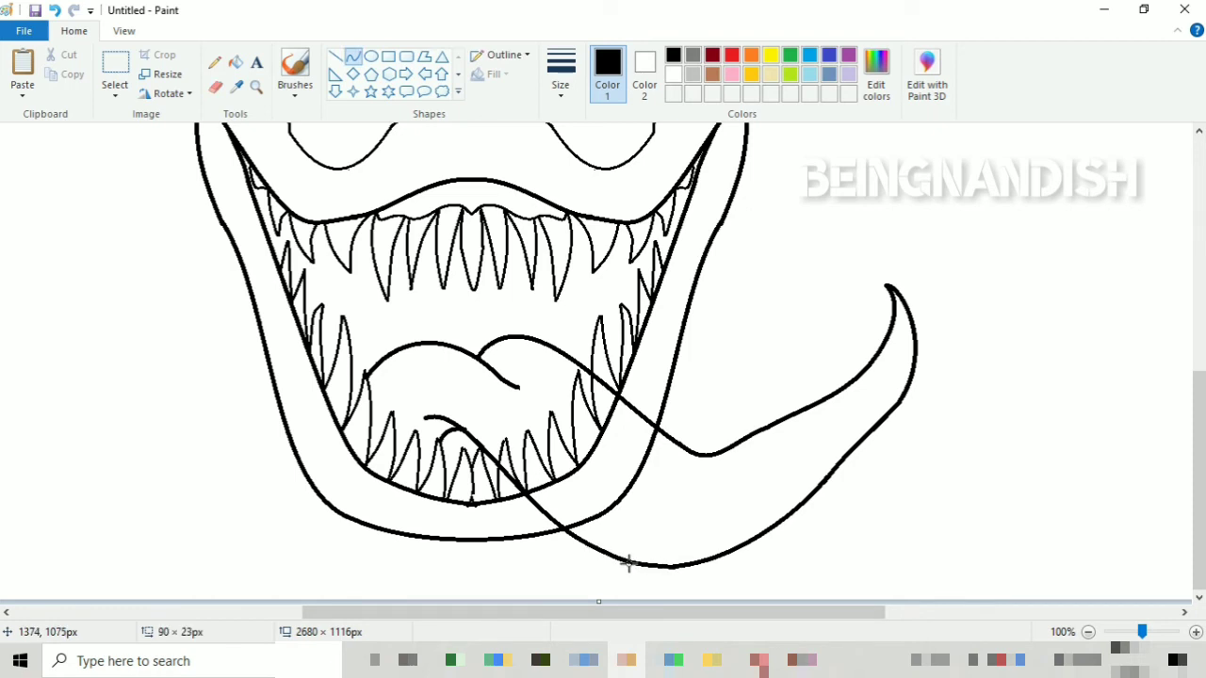
- Erase and redraw the dip in the tongue's upper edge and the kink below its tip as smoother curves
{"action": "left_click", "coordinate": [217, 90]}
{"action": "left_click_drag", "start_coordinate": [690, 450], "coordinate": [746, 433]}
{"action": "left_click", "coordinate": [352, 56]}
{"action": "left_click_drag", "start_coordinate": [716, 442], "coordinate": [704, 451]}
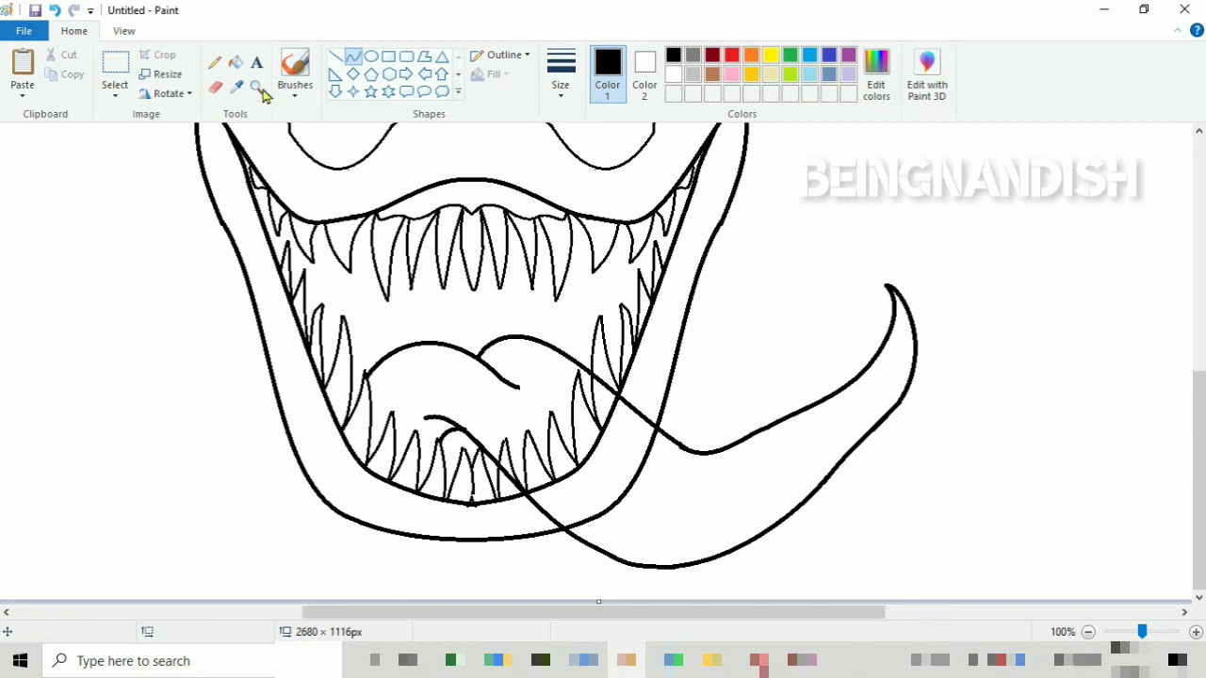
{"action": "left_click", "coordinate": [216, 89]}
{"action": "left_click_drag", "start_coordinate": [906, 388], "coordinate": [879, 425]}
{"action": "left_click", "coordinate": [352, 56]}
- Break the jaw and teeth lines where they cross the tongue and hide the parts inside it with white curves and fills
{"action": "left_click", "coordinate": [216, 87]}
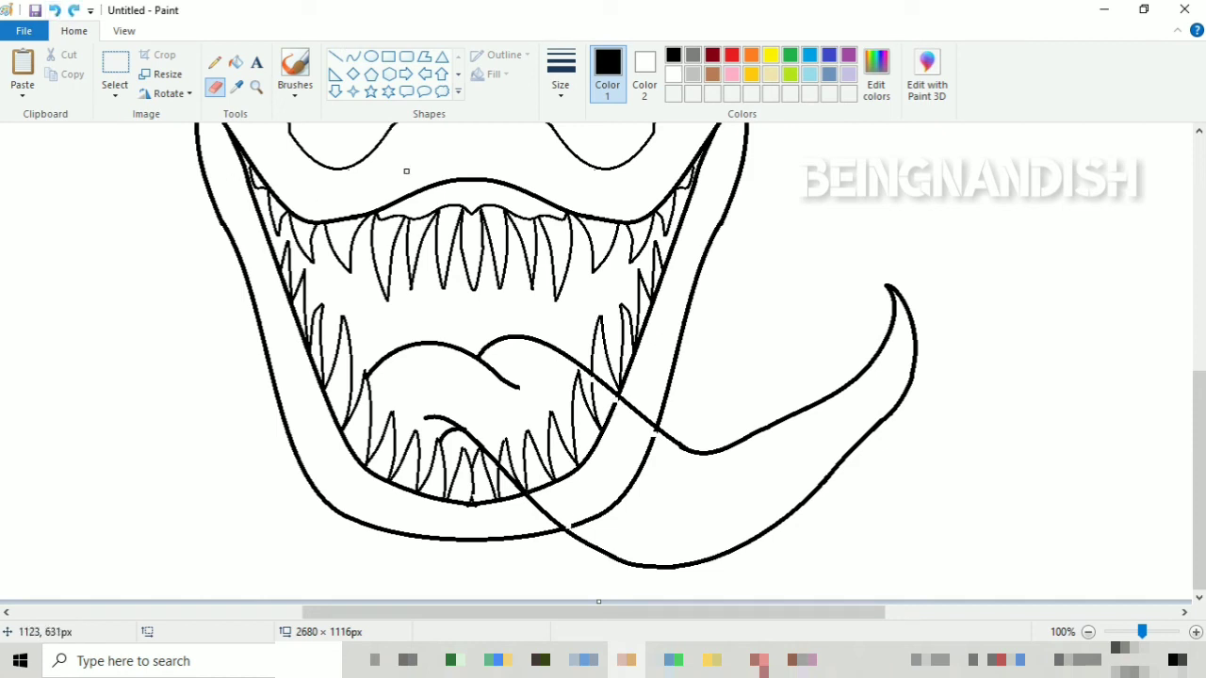
{"action": "left_click", "coordinate": [672, 76]}
{"action": "left_click", "coordinate": [353, 57]}
{"action": "left_click_drag", "start_coordinate": [499, 462], "coordinate": [545, 515]}
{"action": "left_click", "coordinate": [499, 452]}
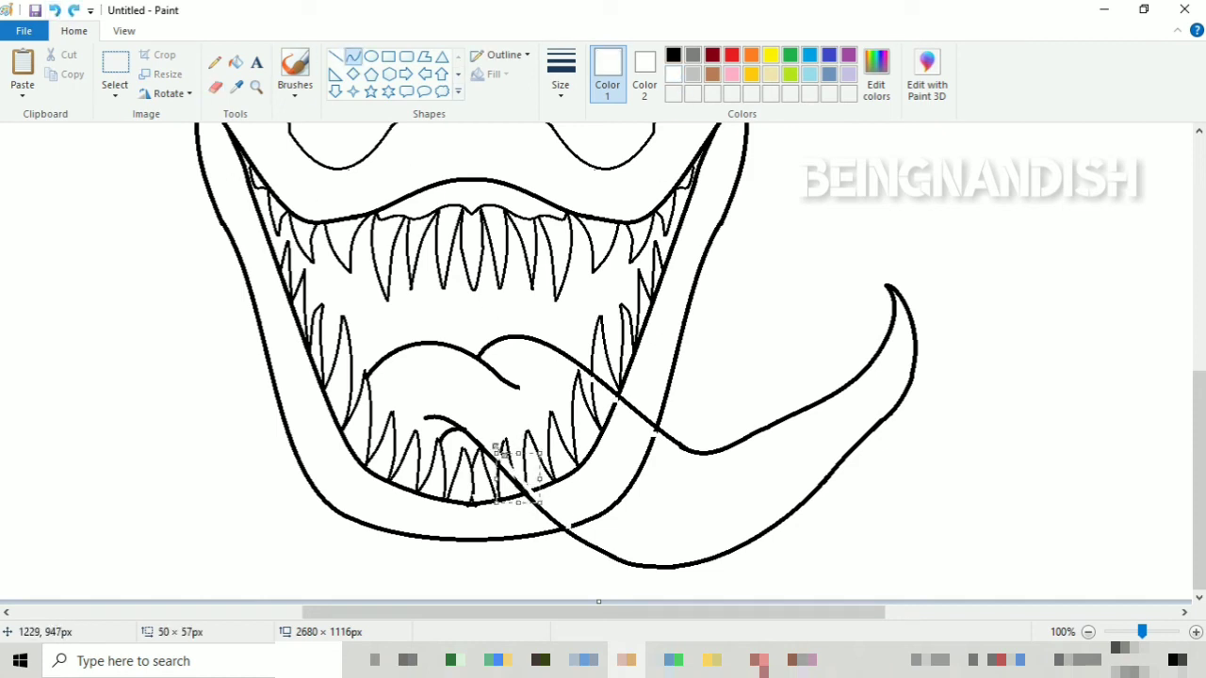
{"action": "left_click", "coordinate": [498, 393]}
{"action": "left_click", "coordinate": [236, 61]}
{"action": "left_click", "coordinate": [617, 419]}
{"action": "left_click", "coordinate": [601, 458]}
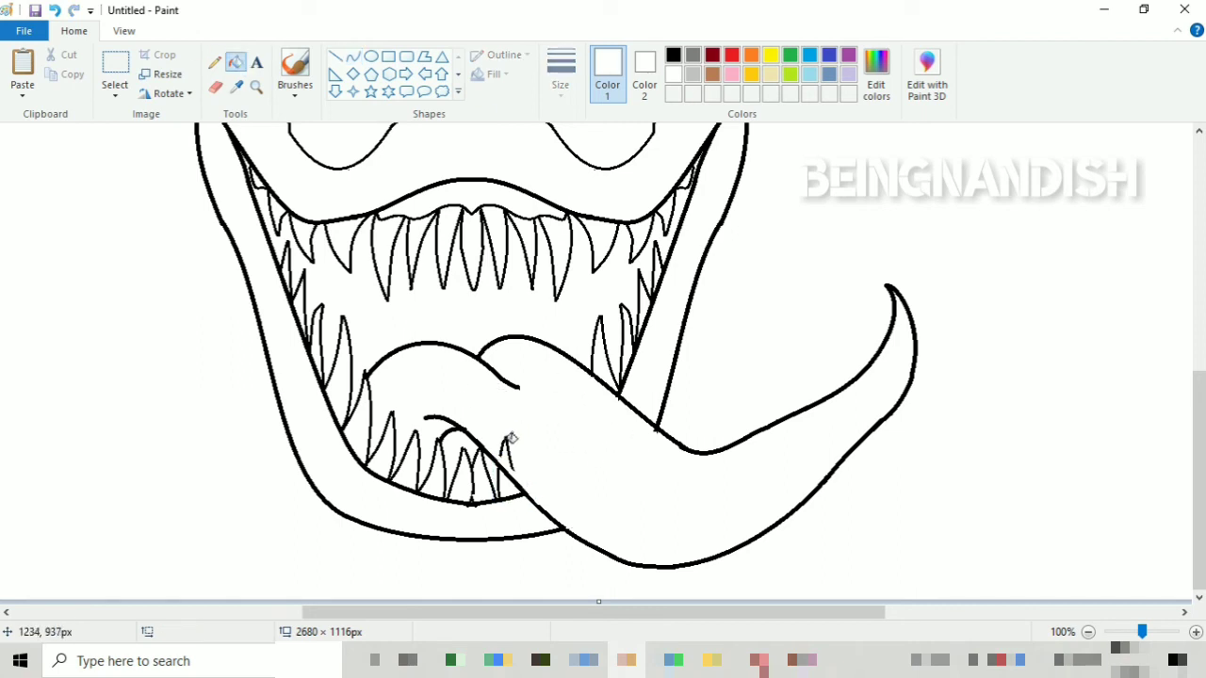
- Mix a very dark purple custom colour and fill Venom's whole head and jaw with it
{"action": "left_click", "coordinate": [124, 30]}
{"action": "left_click", "coordinate": [59, 75]}
{"action": "left_click", "coordinate": [74, 30]}
{"action": "left_click", "coordinate": [672, 55]}
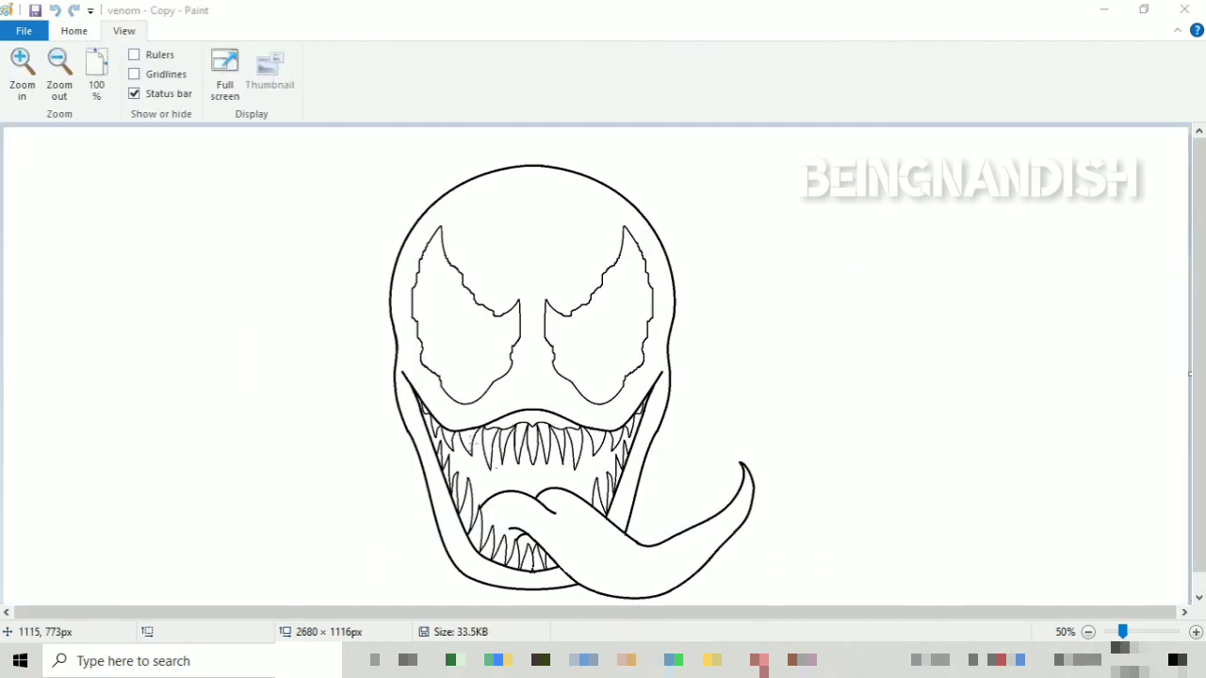
{"action": "left_click", "coordinate": [73, 30]}
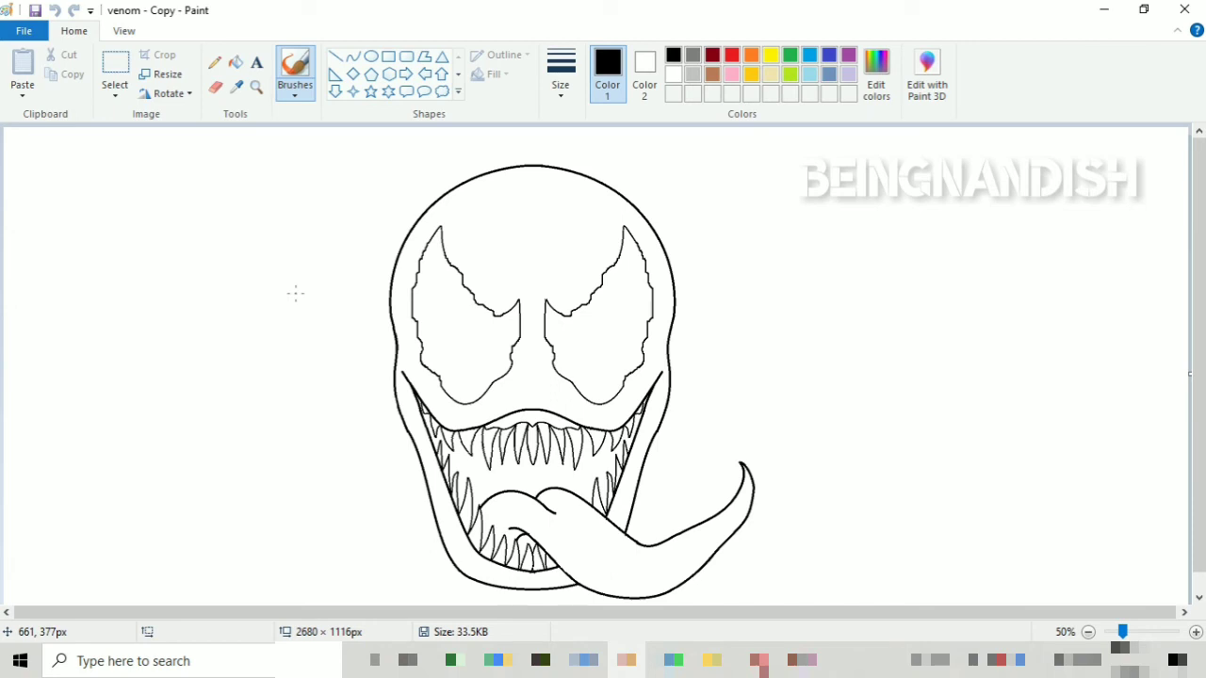
{"action": "left_click", "coordinate": [692, 54]}
{"action": "left_click", "coordinate": [876, 68]}
{"action": "left_click_drag", "start_coordinate": [792, 290], "coordinate": [791, 351]}
{"action": "left_click", "coordinate": [720, 325]}
{"action": "left_click", "coordinate": [439, 448]}
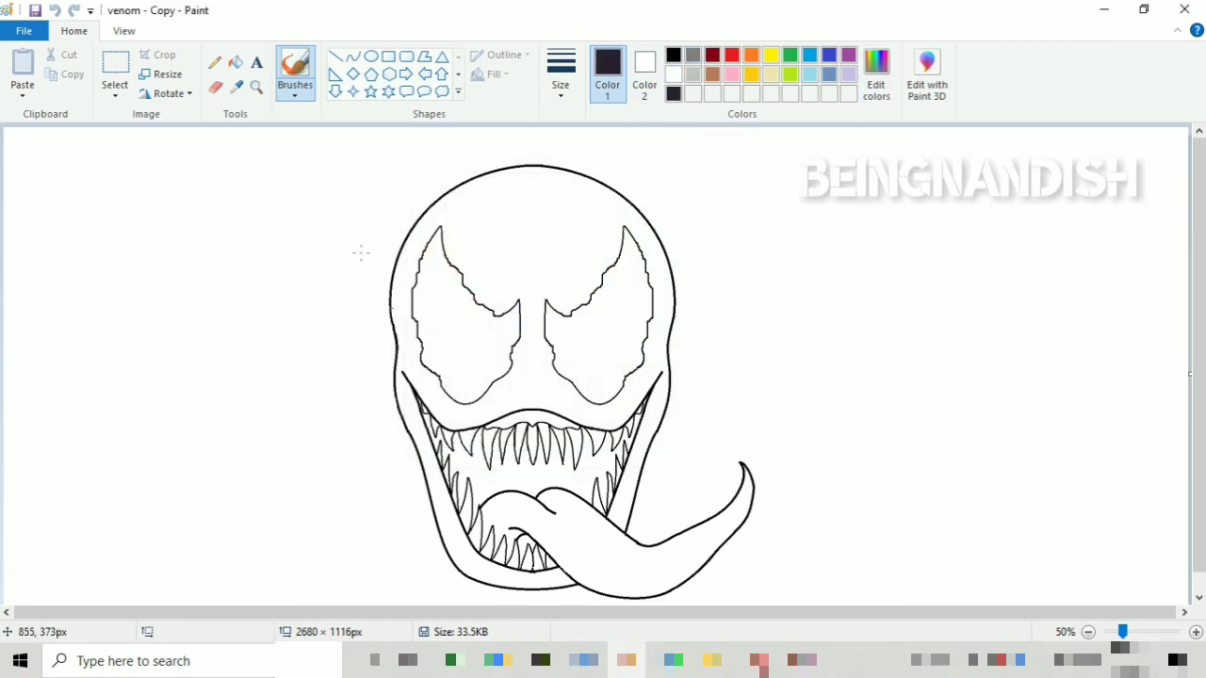
{"action": "left_click", "coordinate": [236, 61]}
{"action": "left_click", "coordinate": [568, 167]}
- Recolour the black outlines of both eyes white with the Fill tool
{"action": "left_click", "coordinate": [673, 75]}
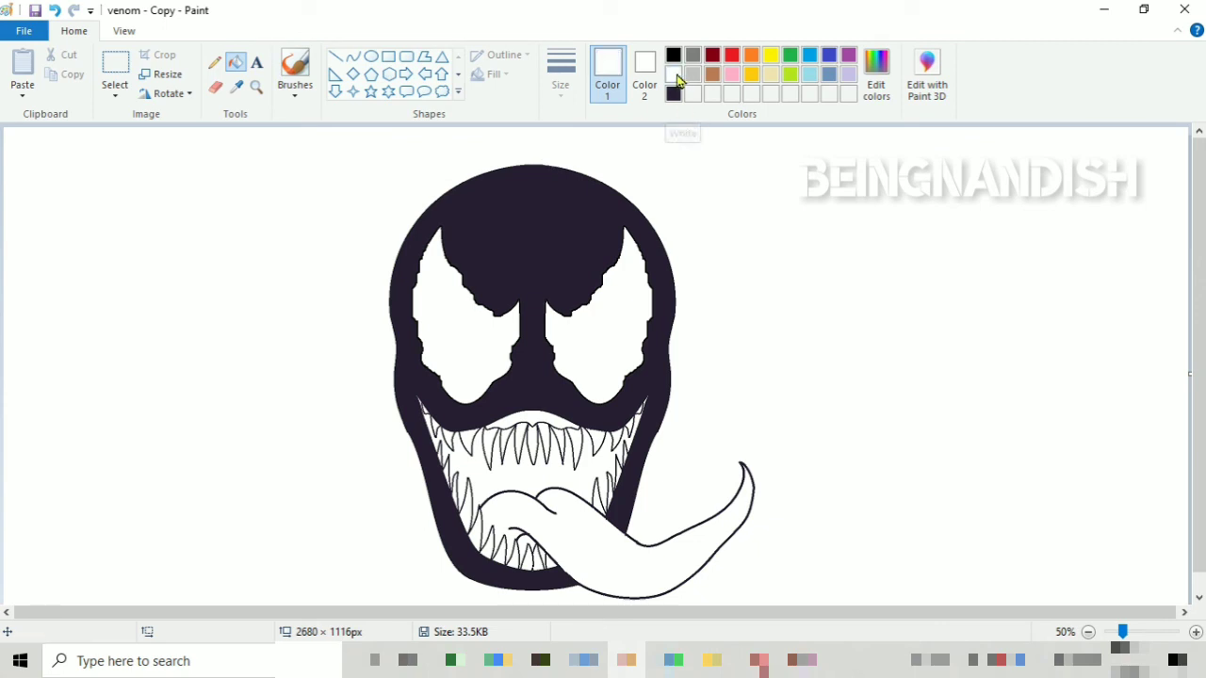
{"action": "left_click", "coordinate": [516, 304]}
{"action": "left_click", "coordinate": [554, 299]}
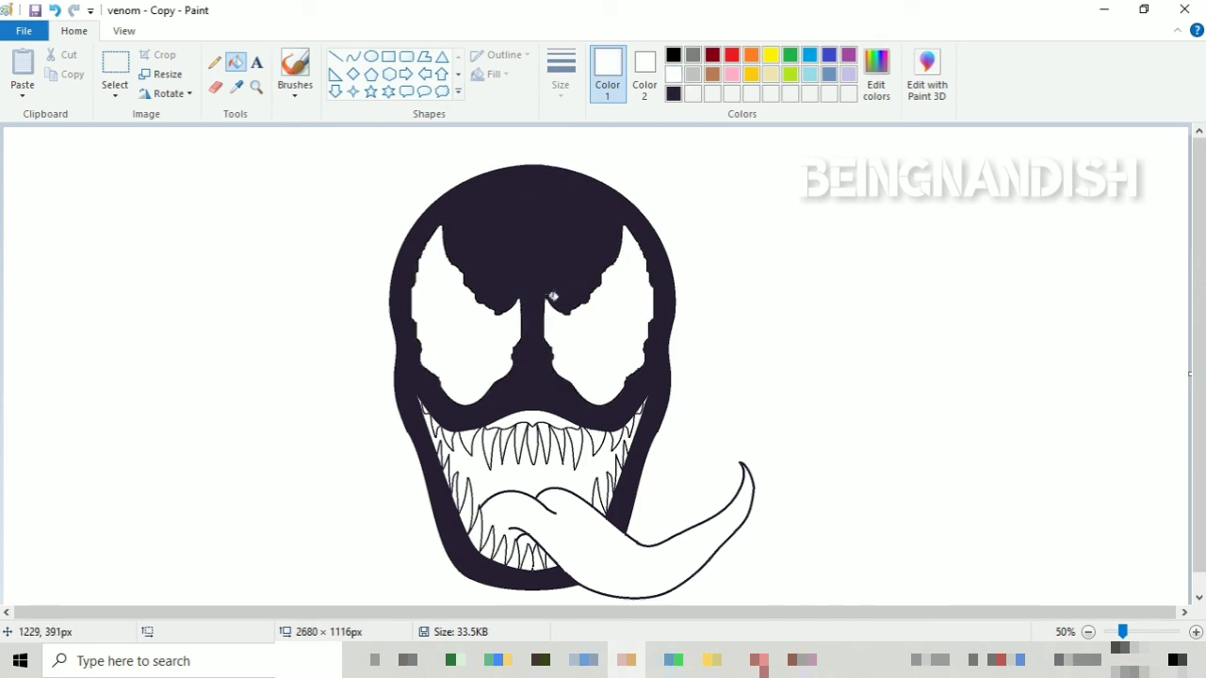
- Mix a dark maroon from red and fill the mouth's interior around the teeth with it
{"action": "left_click", "coordinate": [732, 55]}
{"action": "left_click", "coordinate": [876, 75]}
{"action": "left_click_drag", "start_coordinate": [791, 289], "coordinate": [791, 340]}
{"action": "left_click", "coordinate": [439, 448]}
{"action": "left_click", "coordinate": [489, 468]}
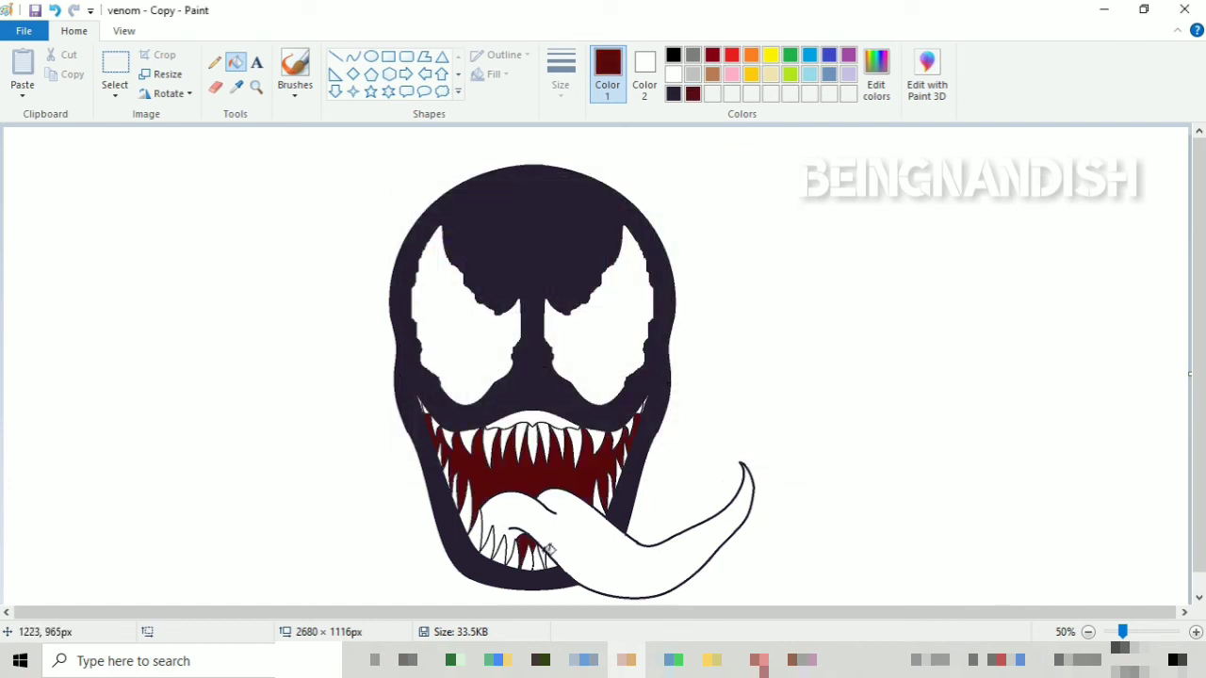
- Mix a brighter red (183, 15, 23), add it to the custom colours, and fill the tongue with it
{"action": "left_click", "coordinate": [876, 75]}
{"action": "left_click_drag", "start_coordinate": [791, 340], "coordinate": [791, 313]}
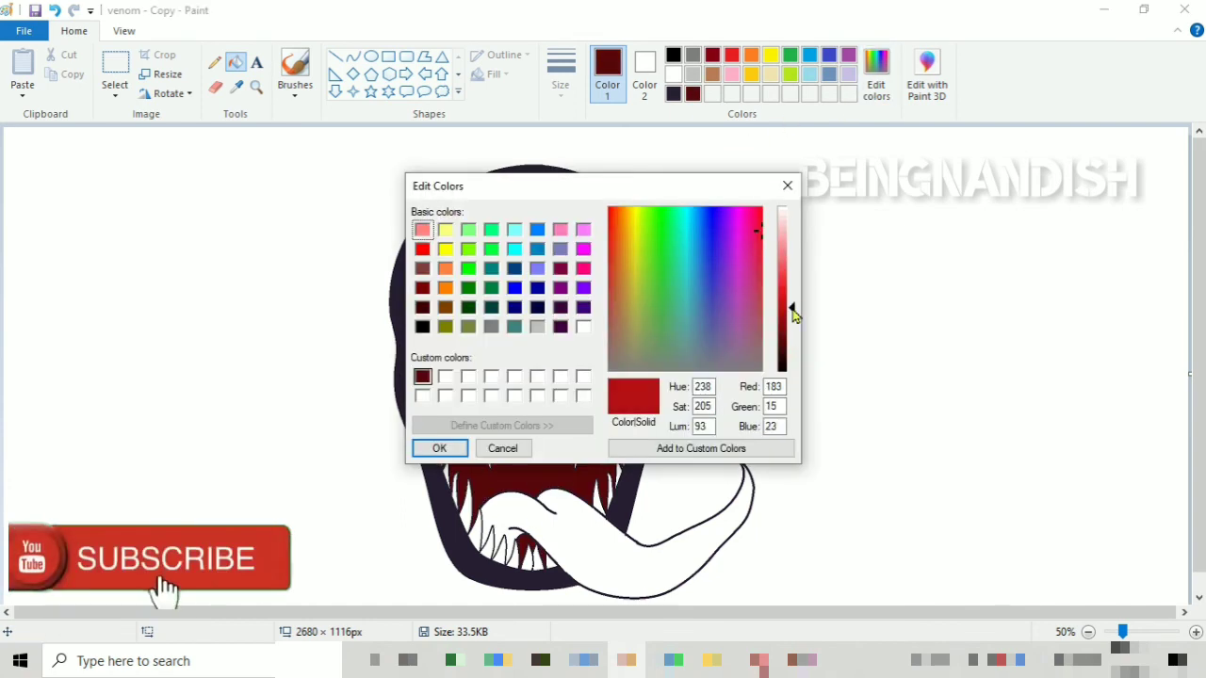
{"action": "left_click", "coordinate": [700, 448]}
{"action": "left_click", "coordinate": [439, 449]}
{"action": "left_click", "coordinate": [578, 522]}
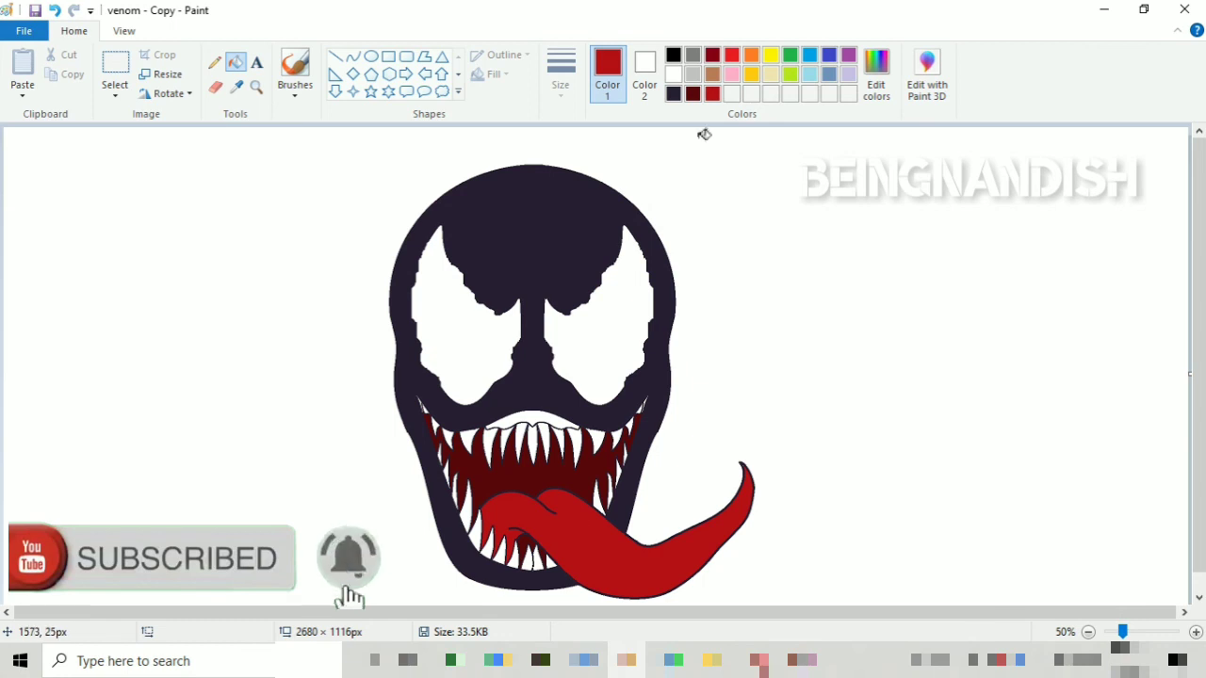
- Mix a lighter red and fill the upper gum above the front teeth with it
{"action": "left_click", "coordinate": [875, 76]}
{"action": "left_click_drag", "start_coordinate": [791, 313], "coordinate": [794, 226]}
{"action": "left_click", "coordinate": [439, 448]}
- Mix a light grey and fill the large upper teeth one by one across the mouth
{"action": "left_click", "coordinate": [876, 75]}
{"action": "left_click", "coordinate": [439, 448]}
{"action": "left_click", "coordinate": [469, 441]}
{"action": "left_click", "coordinate": [499, 443]}
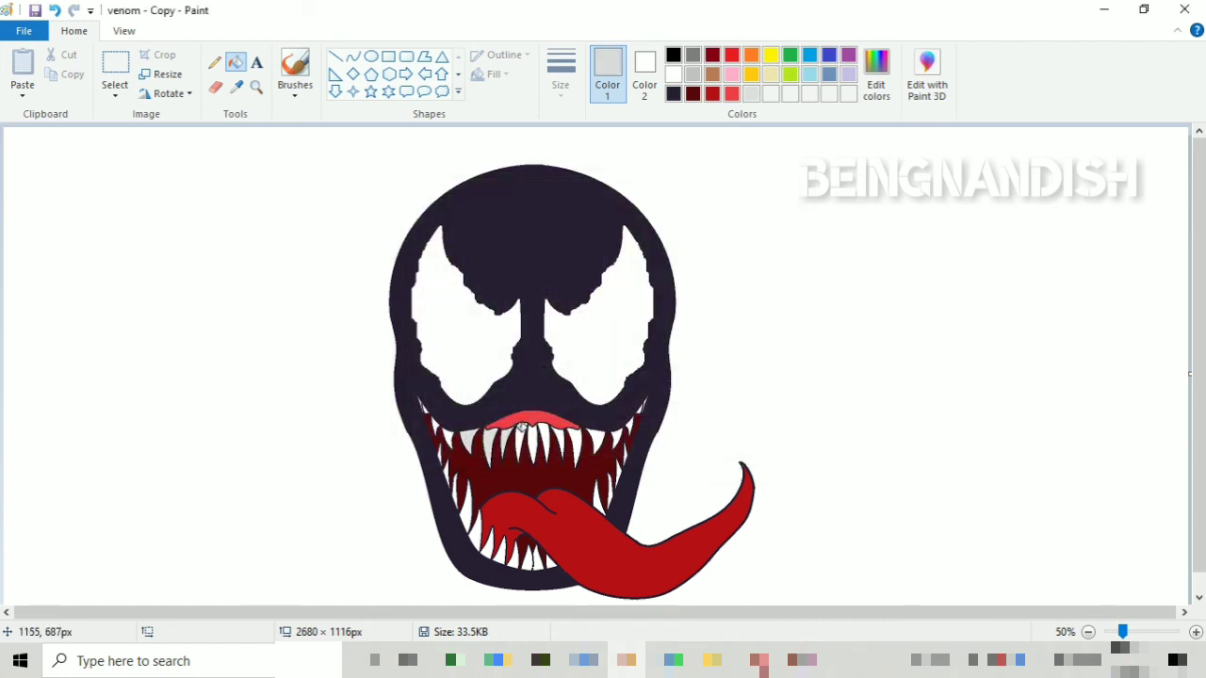
{"action": "left_click", "coordinate": [533, 435]}
{"action": "left_click", "coordinate": [546, 435]}
{"action": "left_click", "coordinate": [562, 437]}
{"action": "left_click", "coordinate": [578, 437]}
{"action": "left_click", "coordinate": [595, 436]}
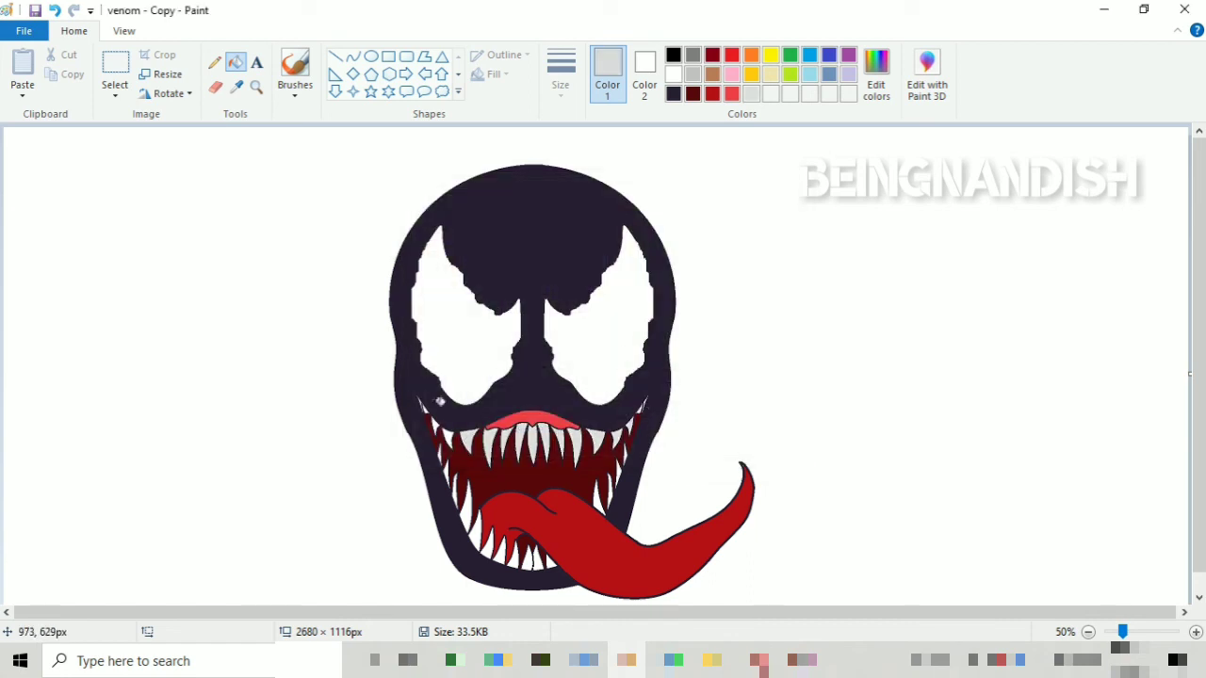